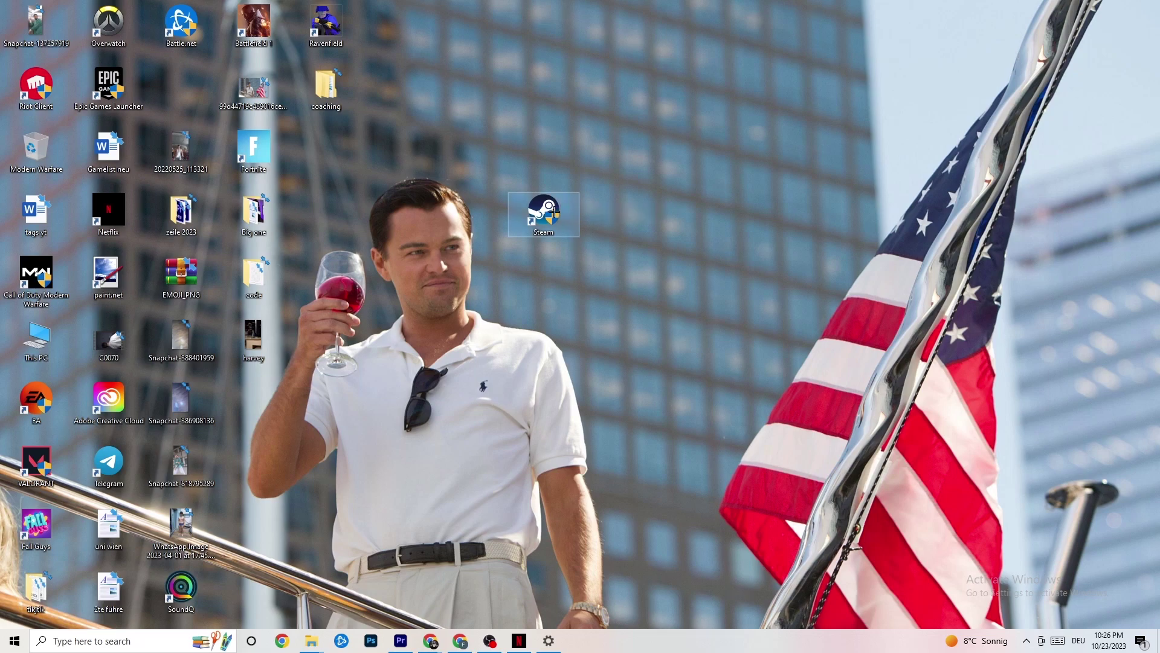
Open the compatibility settings in the properties of the Steam desktop shortcut.
{"action": "right_click", "coordinate": [555, 212]}
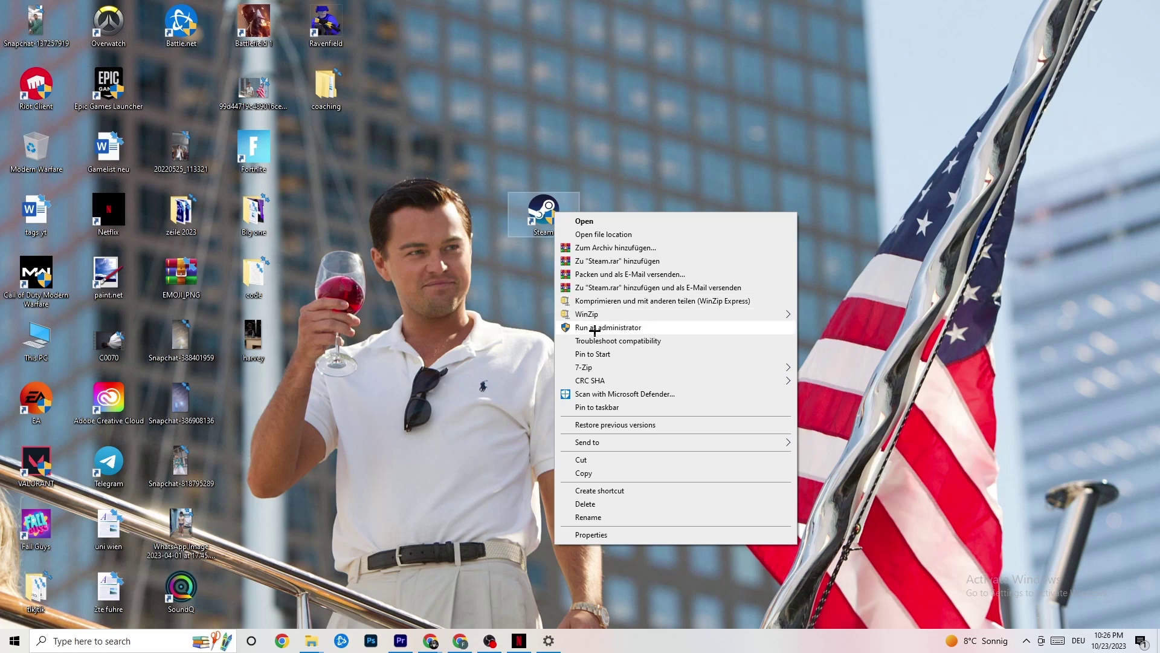
{"action": "left_click", "coordinate": [508, 322]}
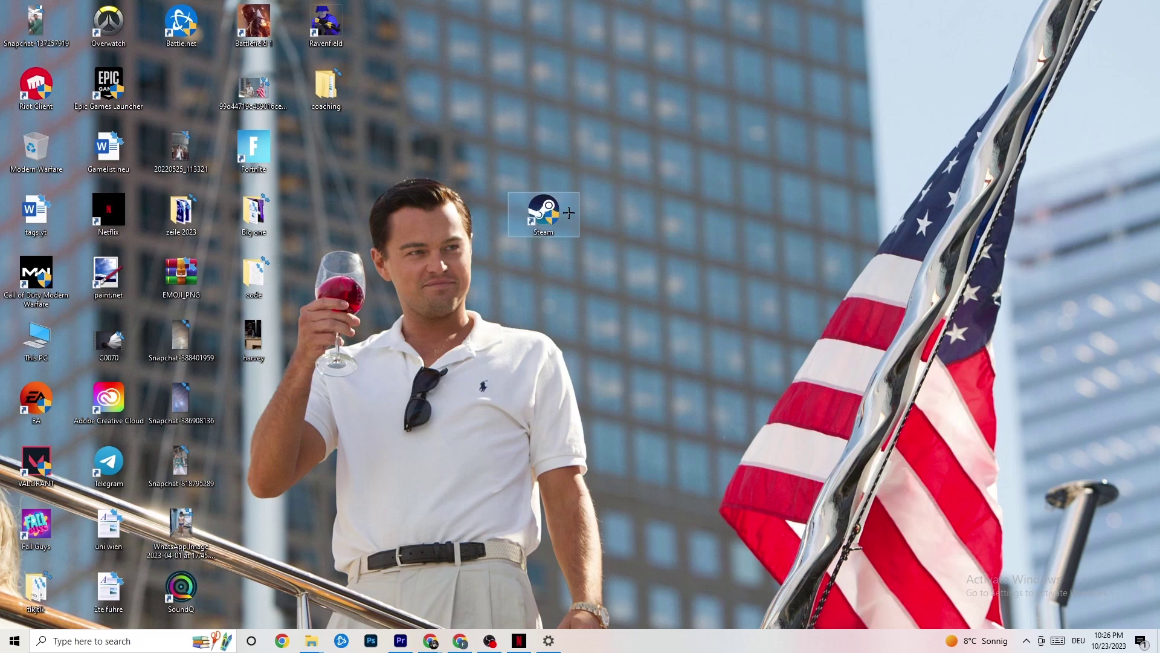
{"action": "right_click", "coordinate": [541, 216]}
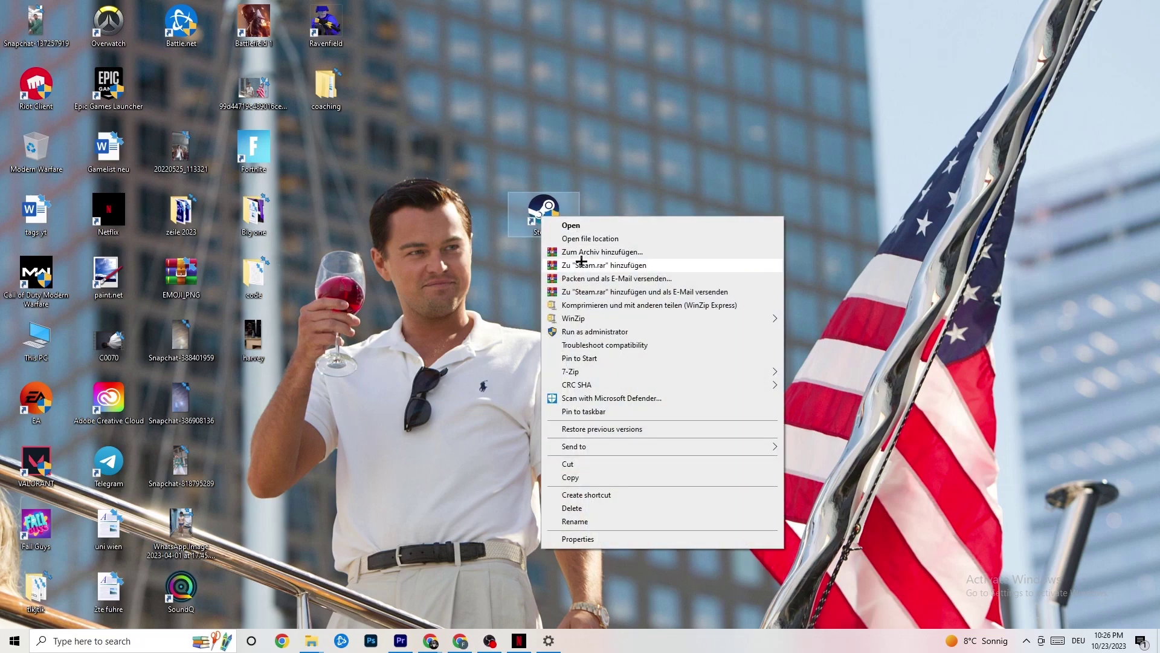
{"action": "left_click", "coordinate": [604, 542]}
{"action": "left_click_drag", "start_coordinate": [632, 228], "coordinate": [575, 135]}
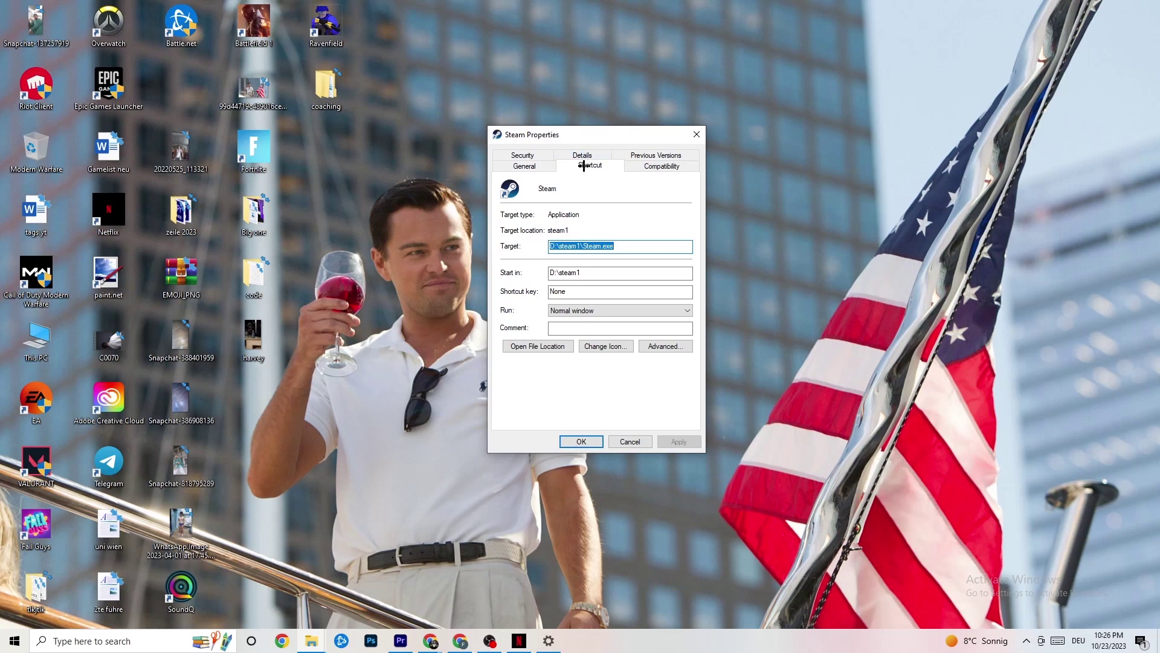
{"action": "left_click", "coordinate": [629, 164]}
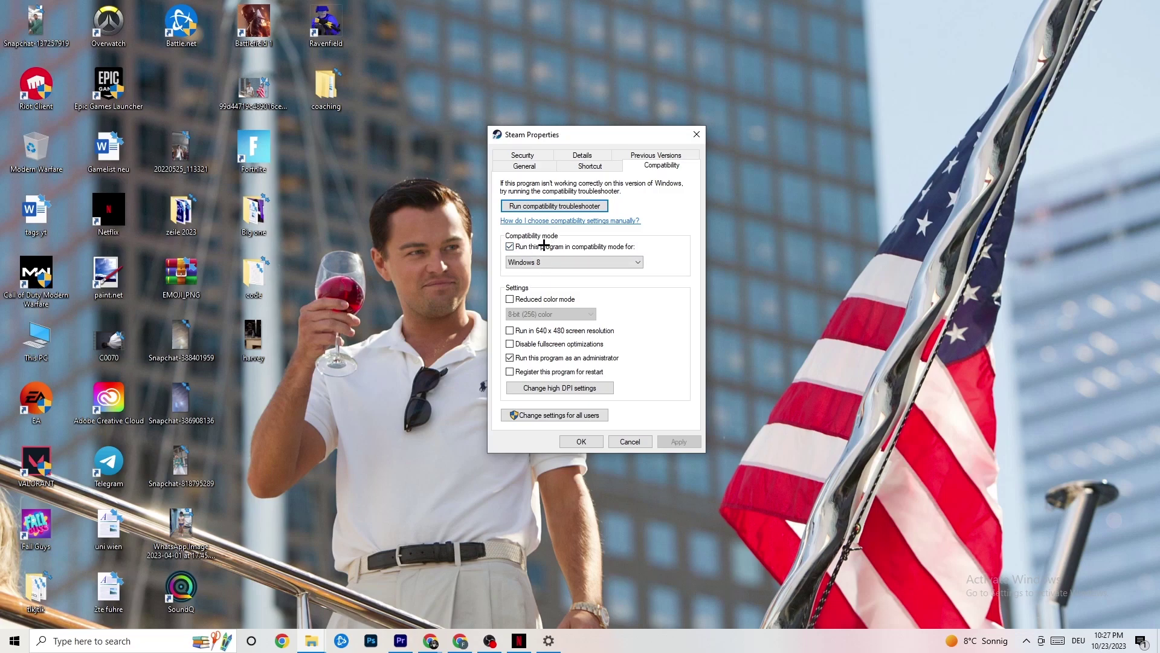
Review the Windows versions offered for Steam's compatibility mode and accept the properties dialog.
{"action": "left_click", "coordinate": [509, 247]}
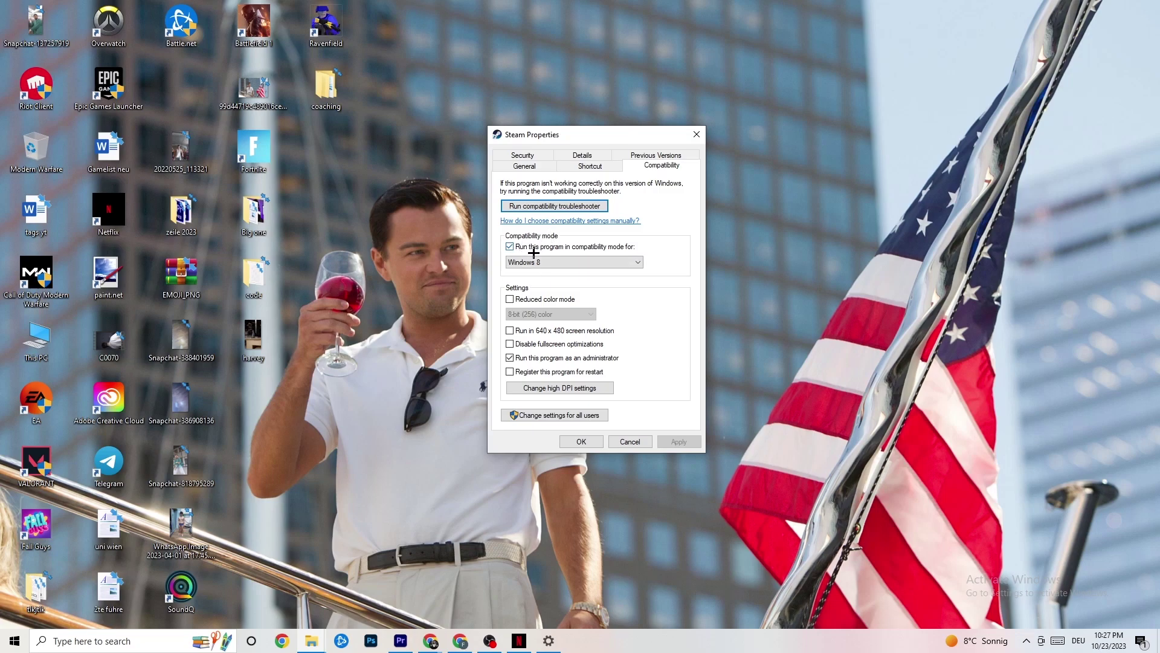
{"action": "left_click", "coordinate": [563, 262]}
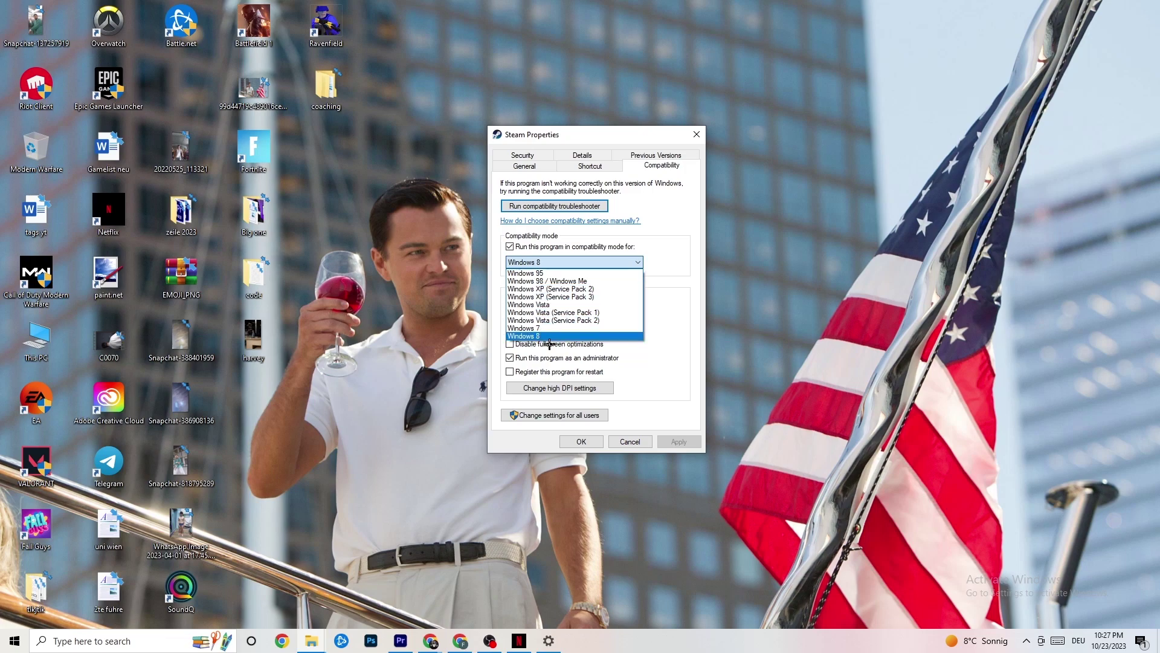
{"action": "left_click", "coordinate": [658, 275]}
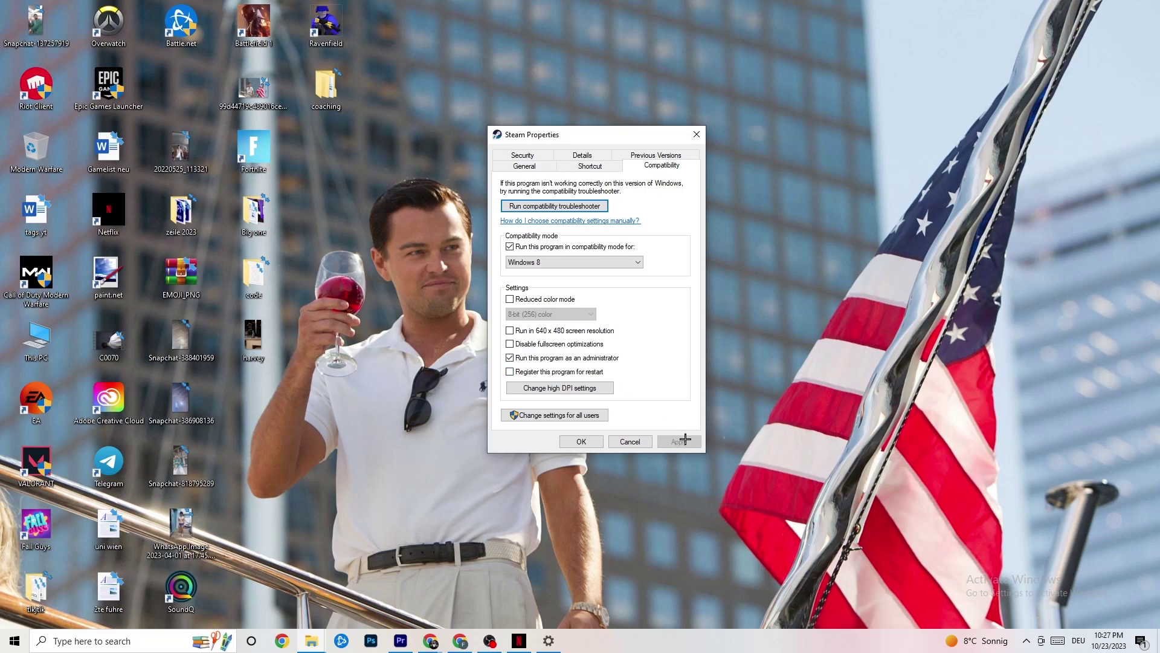
{"action": "left_click", "coordinate": [582, 442]}
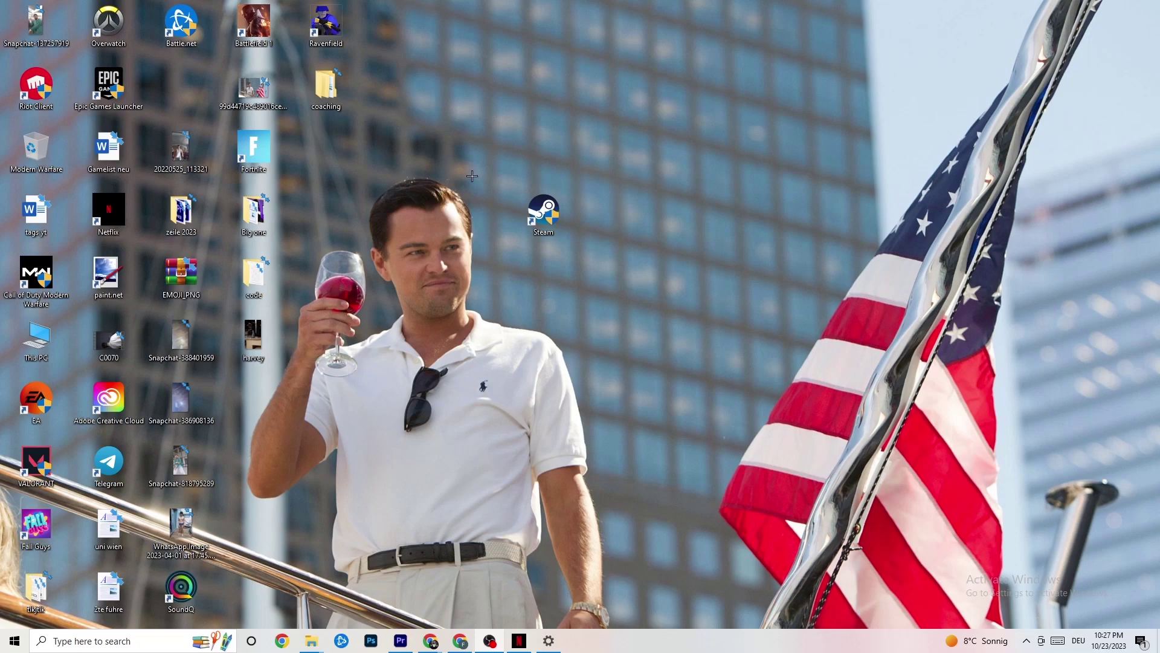
{"action": "key", "text": "super"}
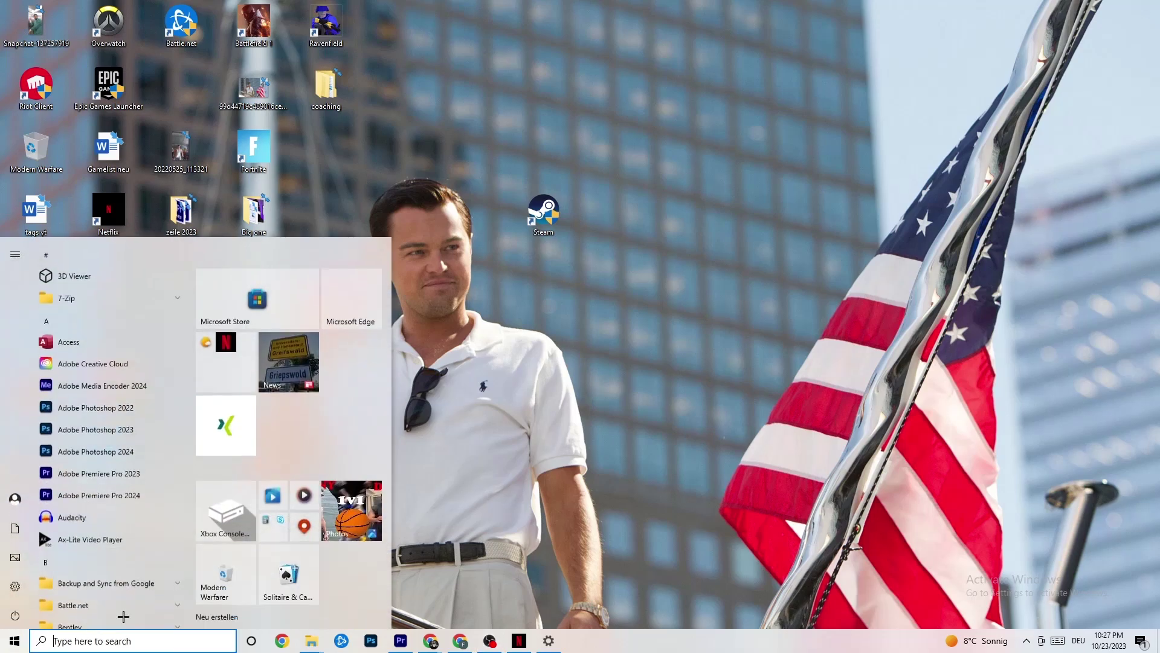
{"action": "key", "text": "super"}
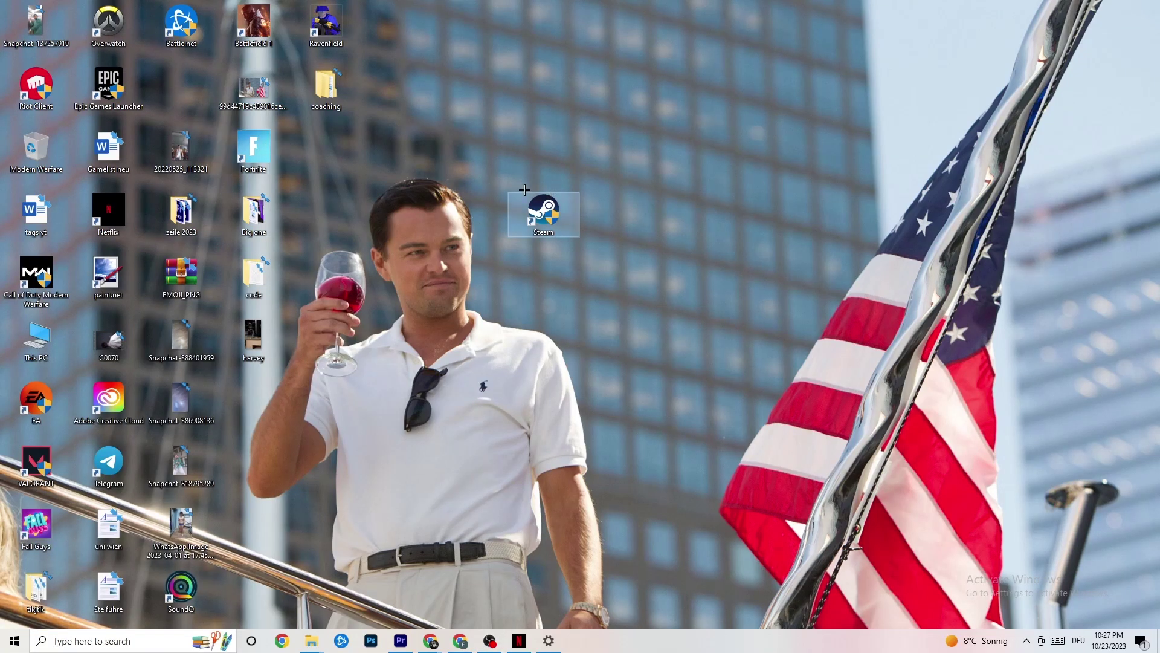
{"action": "right_click", "coordinate": [533, 222]}
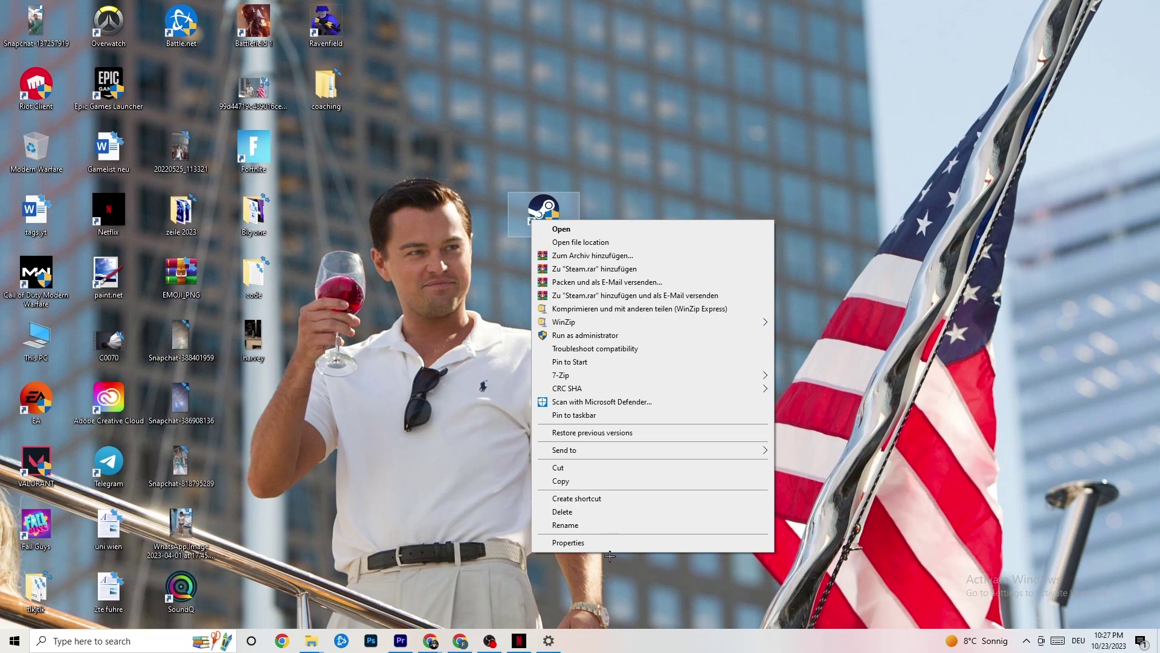
{"action": "left_click", "coordinate": [497, 340]}
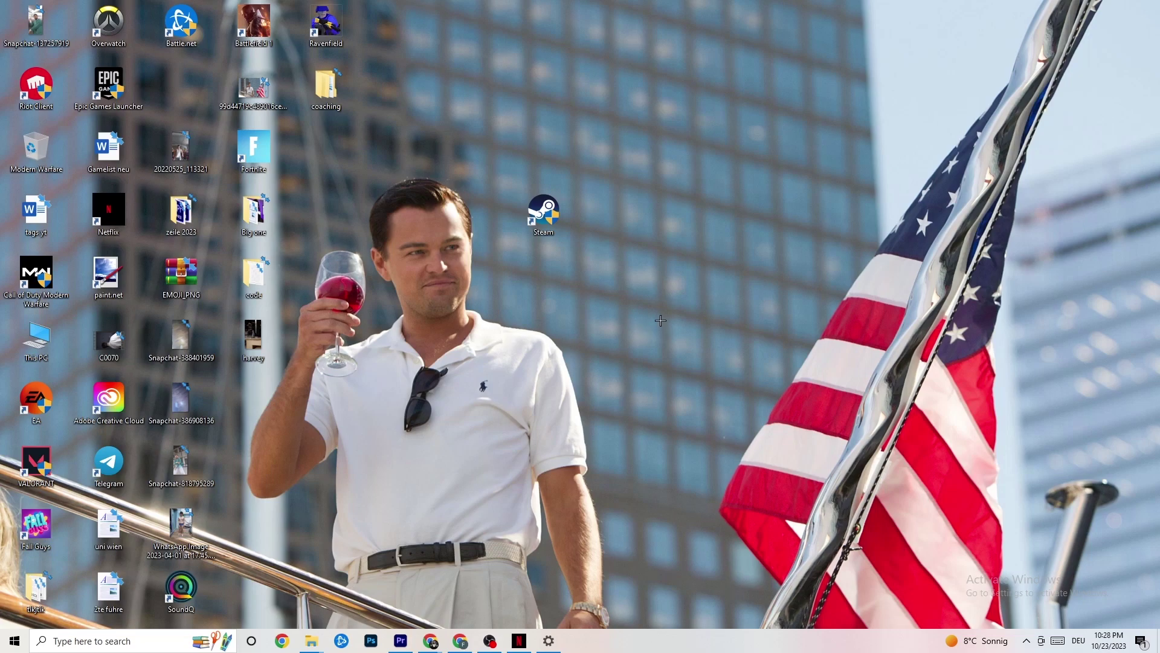
Open Task Manager in a maximised window and check the actions available for the Google Chrome process.
{"action": "right_click", "coordinate": [644, 649]}
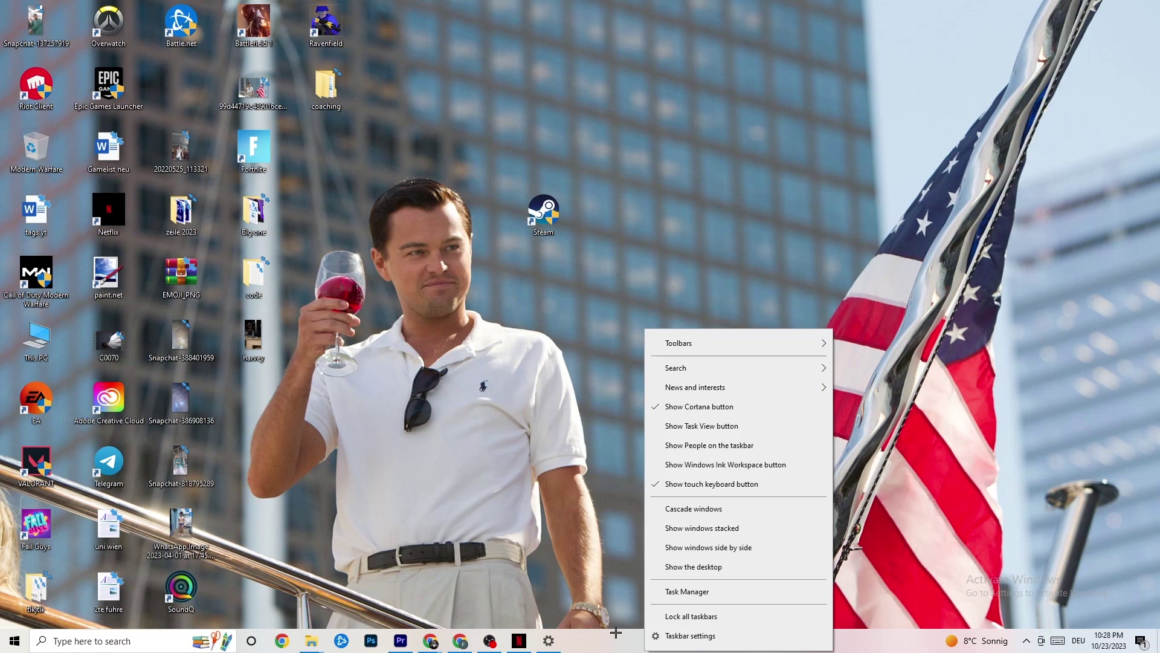
{"action": "left_click", "coordinate": [698, 593]}
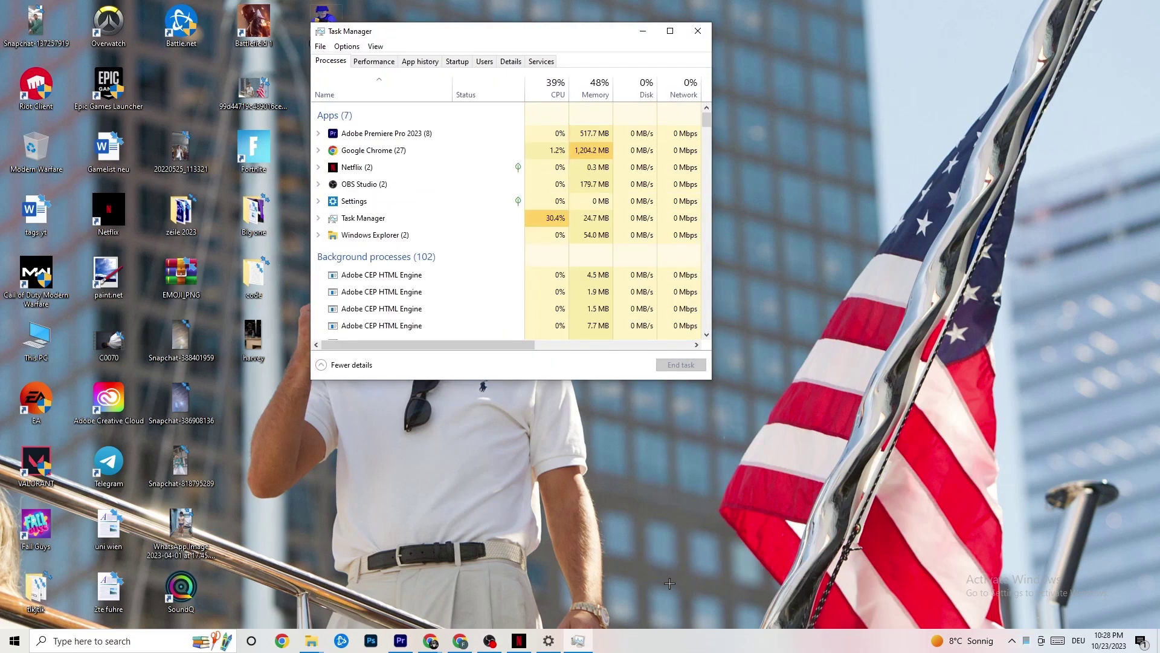
{"action": "left_click", "coordinate": [670, 31]}
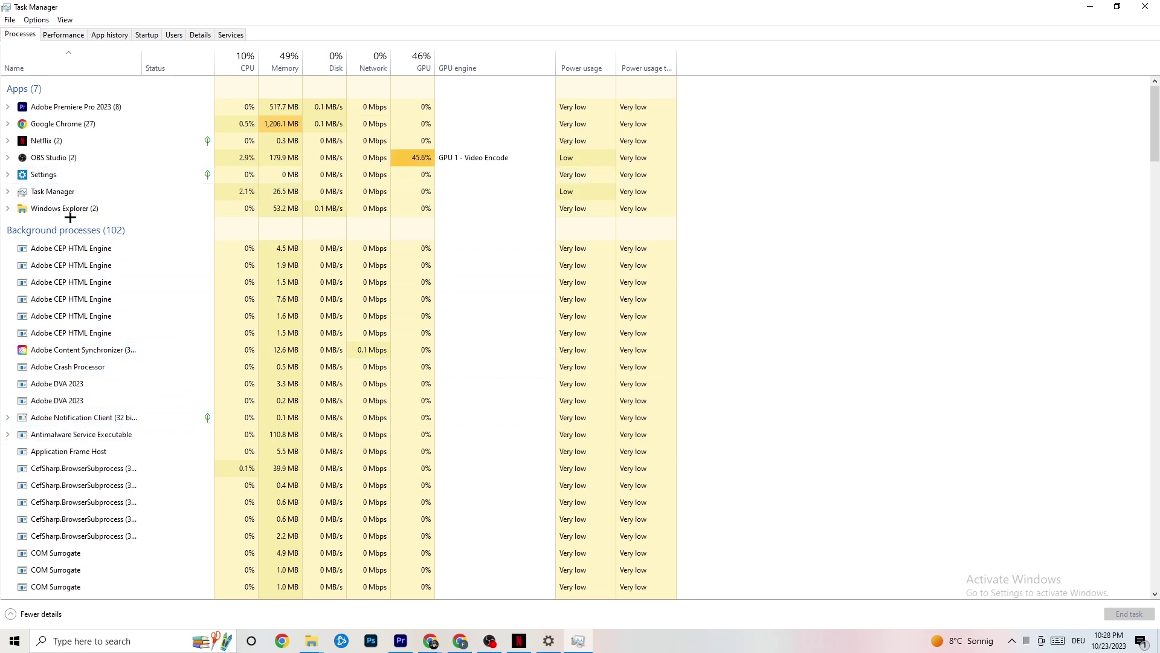
{"action": "right_click", "coordinate": [84, 124]}
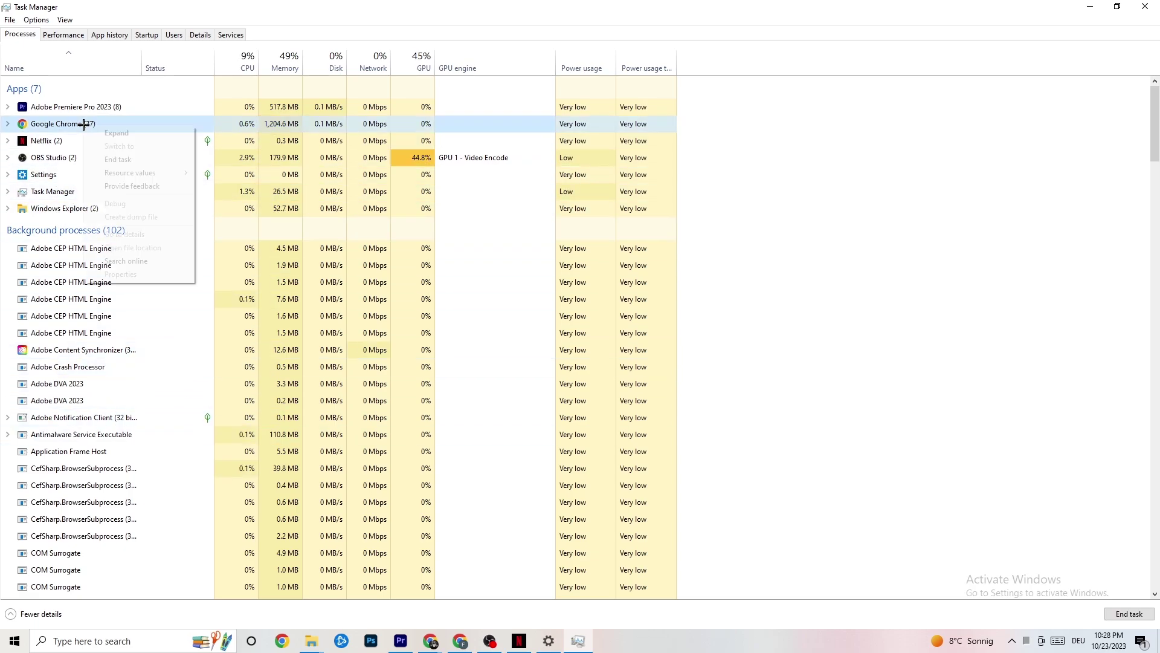
{"action": "left_click", "coordinate": [809, 148]}
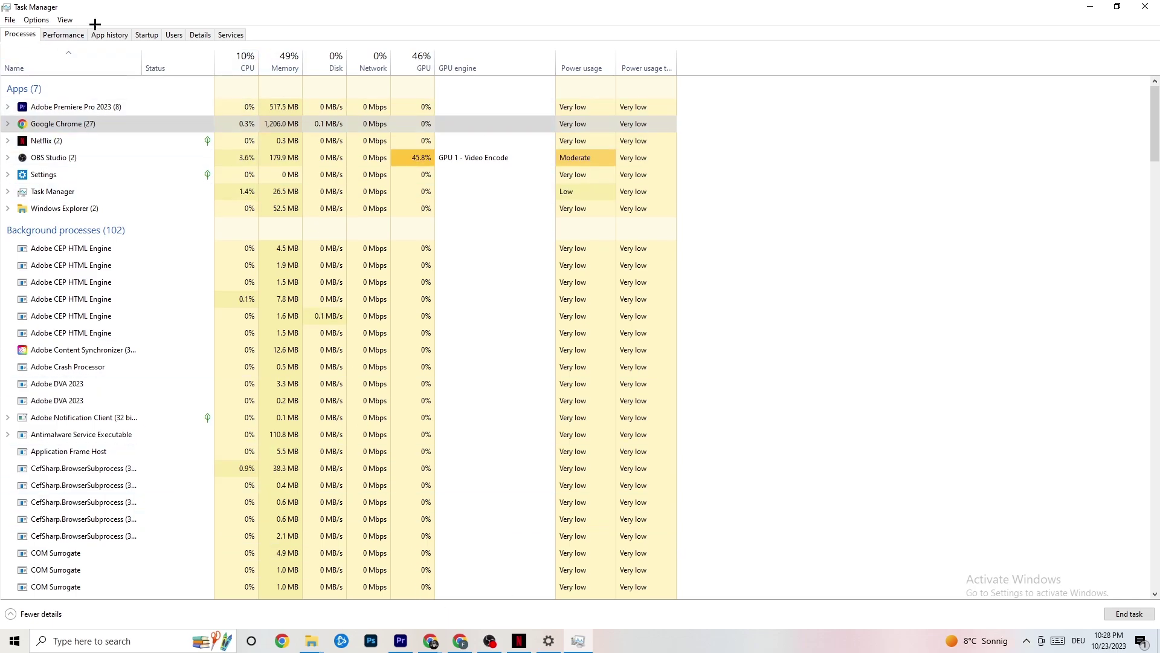
Examine the priority levels available for the Adobe Premiere Pro process in the detailed process list.
{"action": "left_click", "coordinate": [199, 34]}
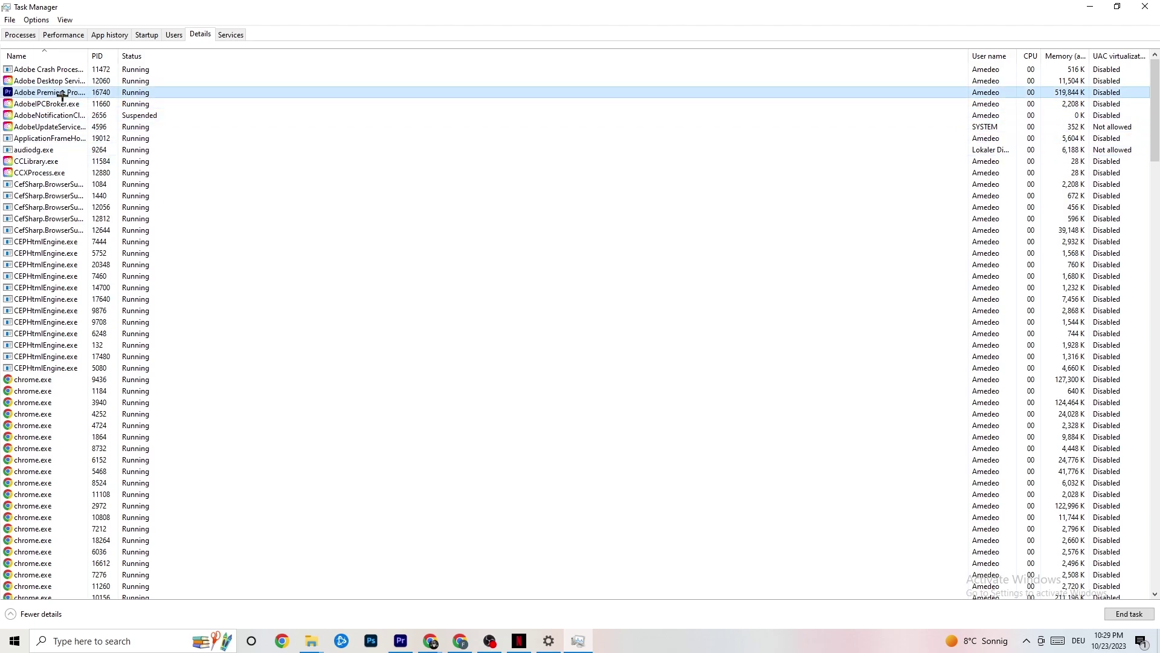
{"action": "right_click", "coordinate": [62, 95]}
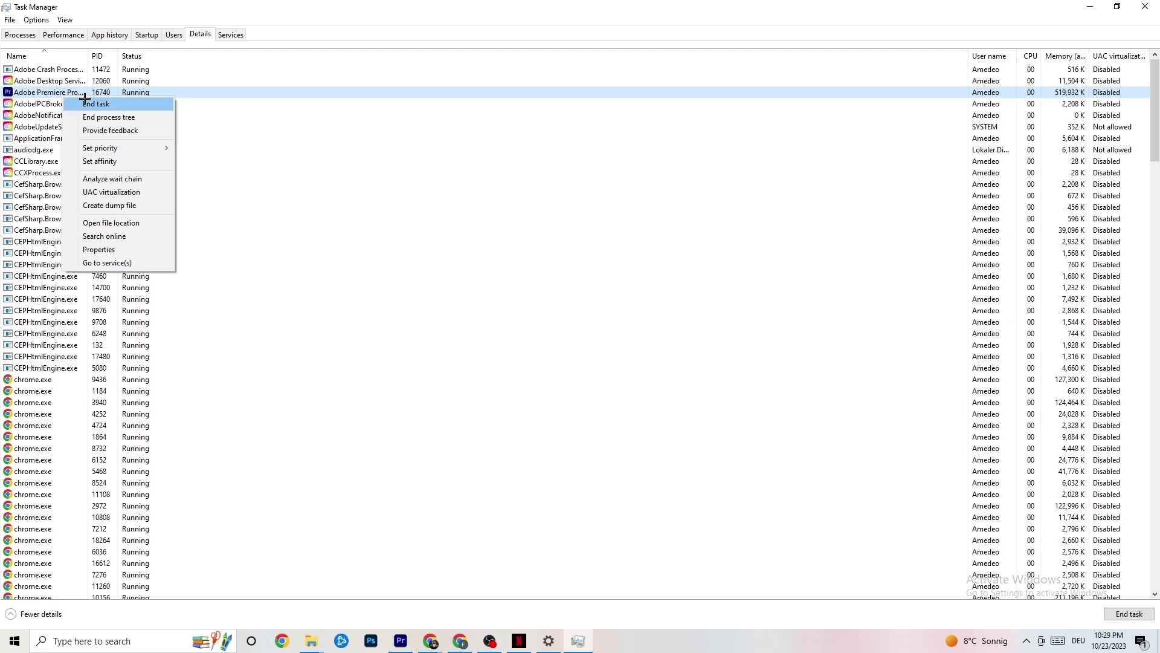
{"action": "mouse_move", "coordinate": [110, 148]}
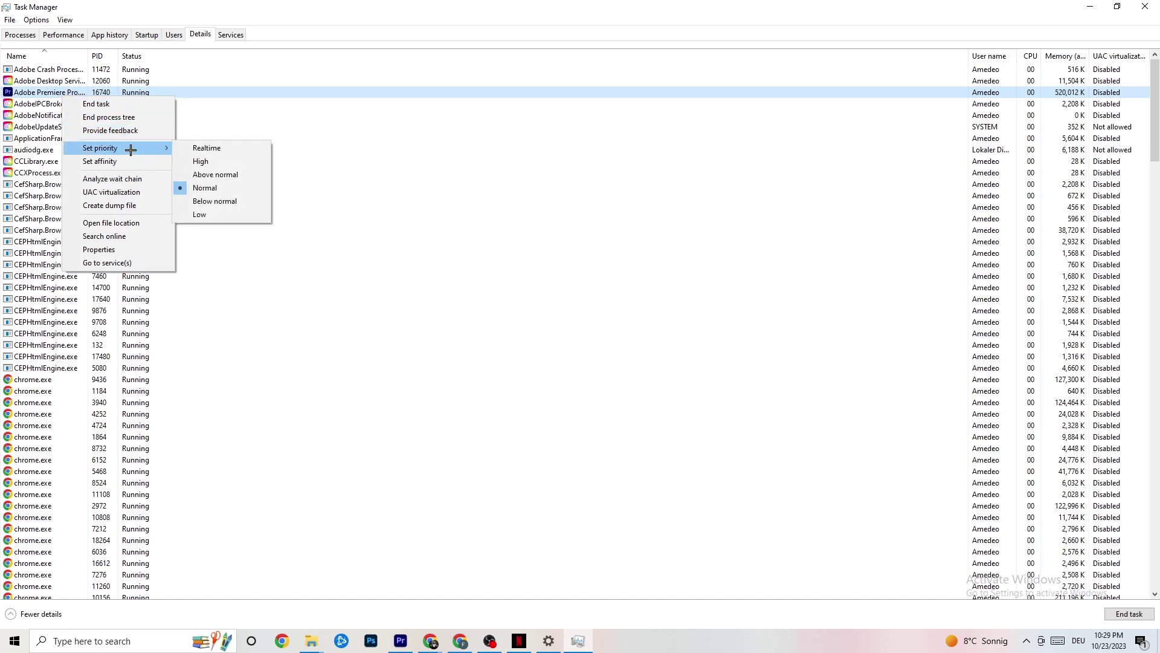
{"action": "left_click", "coordinate": [159, 142]}
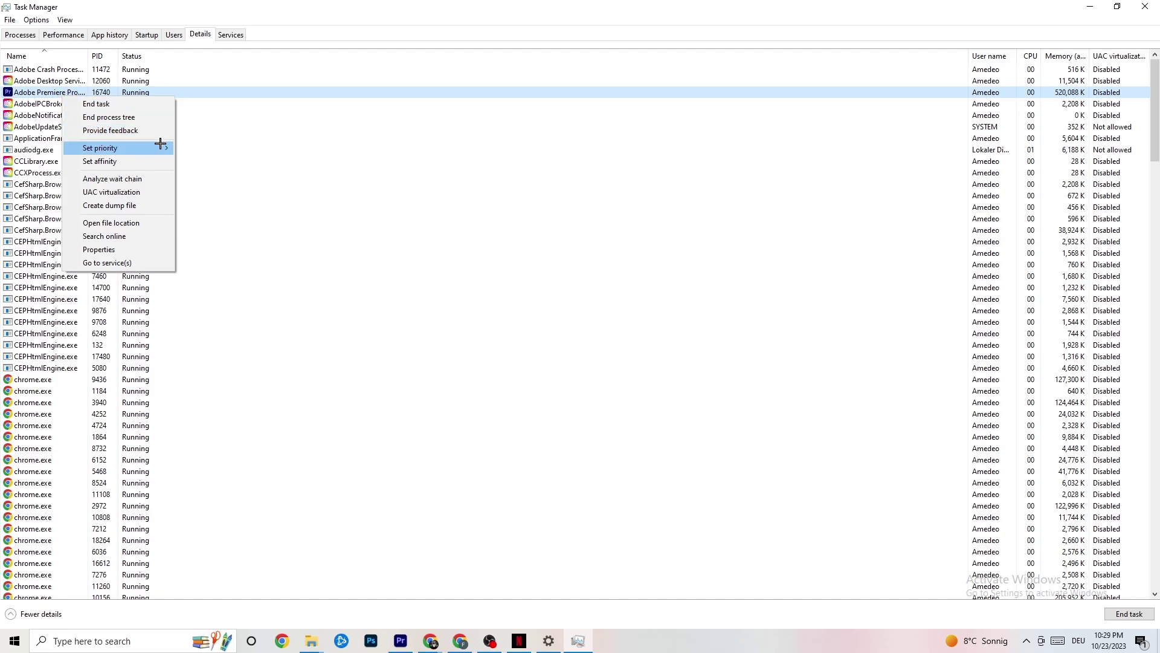
{"action": "left_click", "coordinate": [160, 143]}
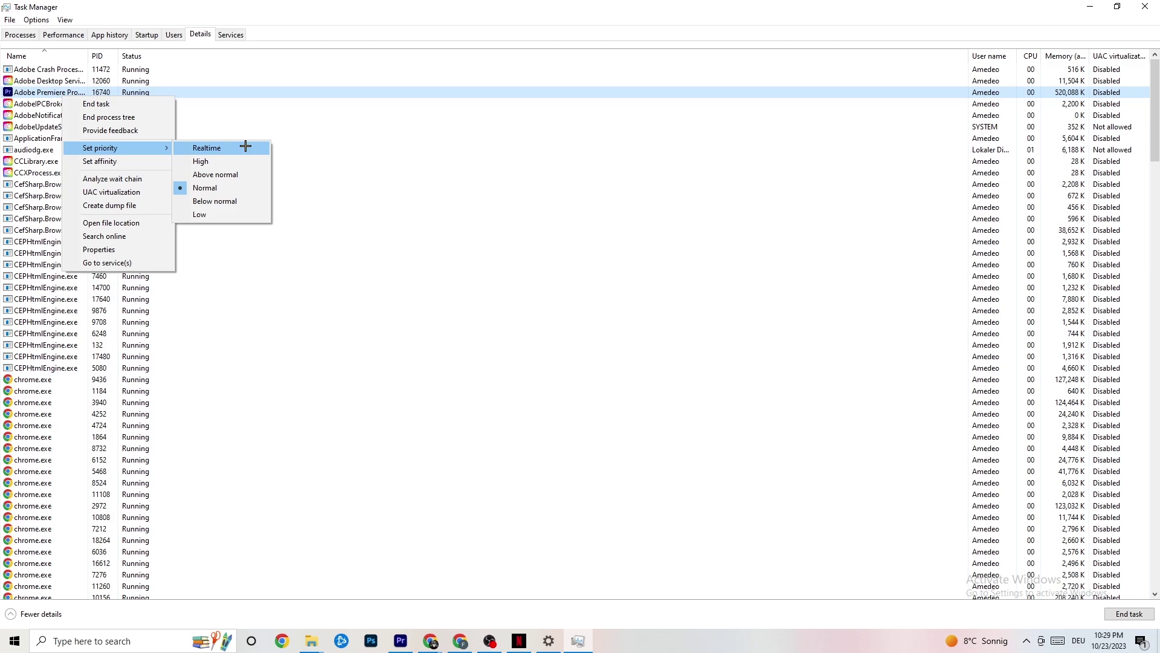
{"action": "left_click", "coordinate": [314, 127]}
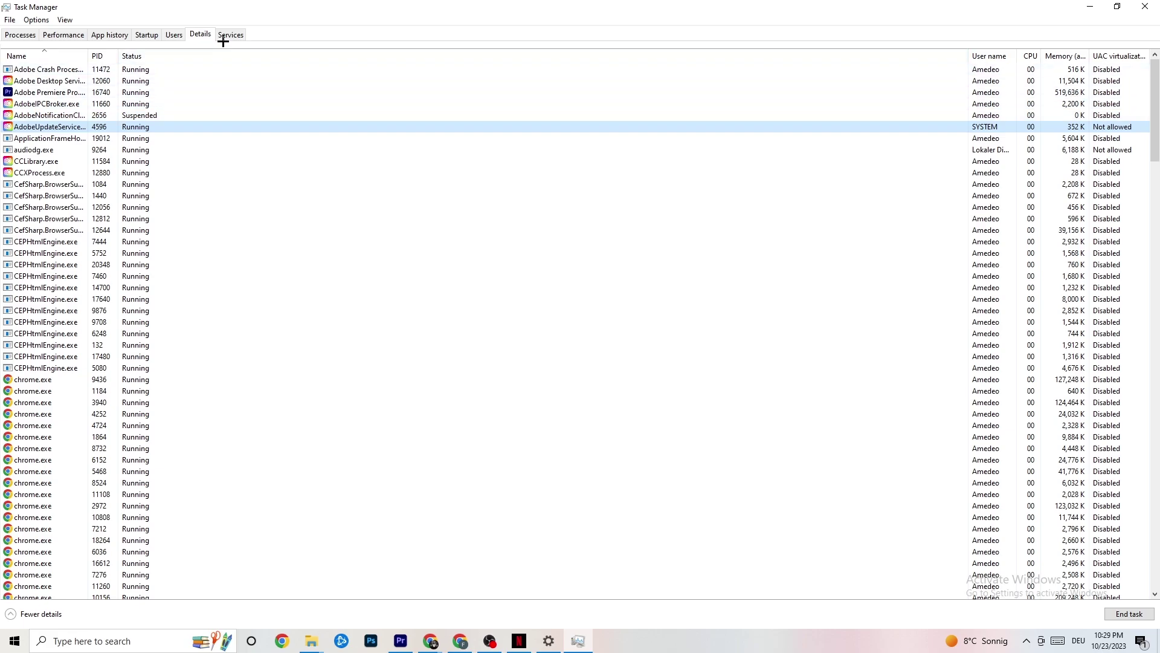
Check the startup options for Razer Synapse in the list of startup programs and close Task Manager.
{"action": "left_click", "coordinate": [146, 35]}
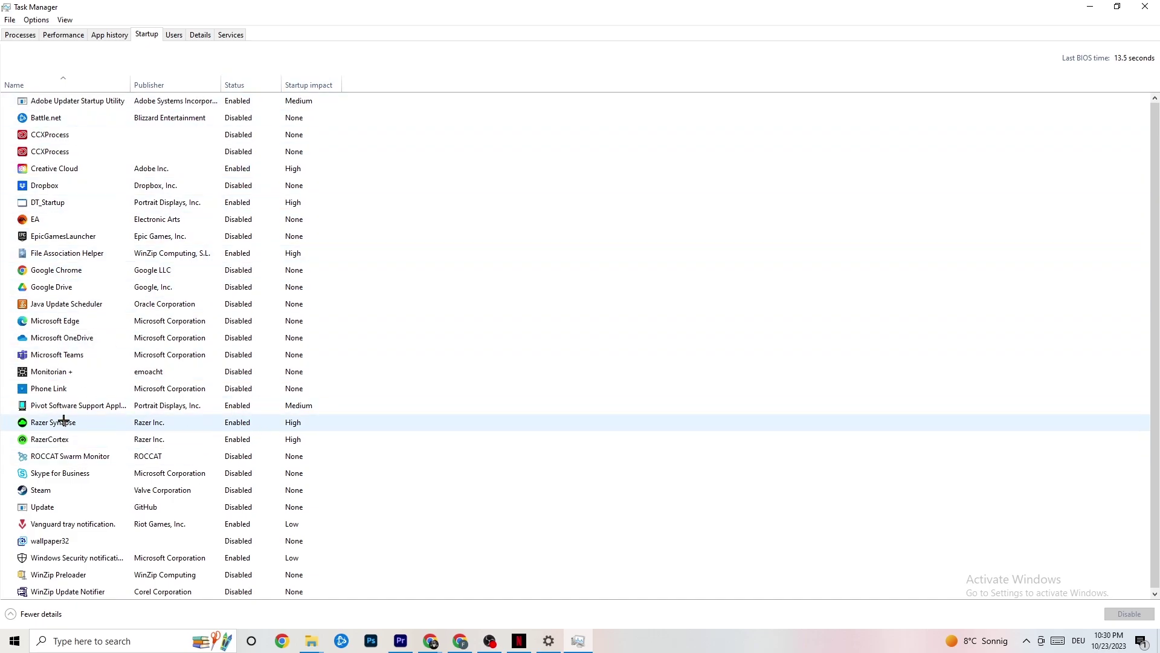
{"action": "right_click", "coordinate": [235, 424]}
{"action": "left_click", "coordinate": [598, 61]}
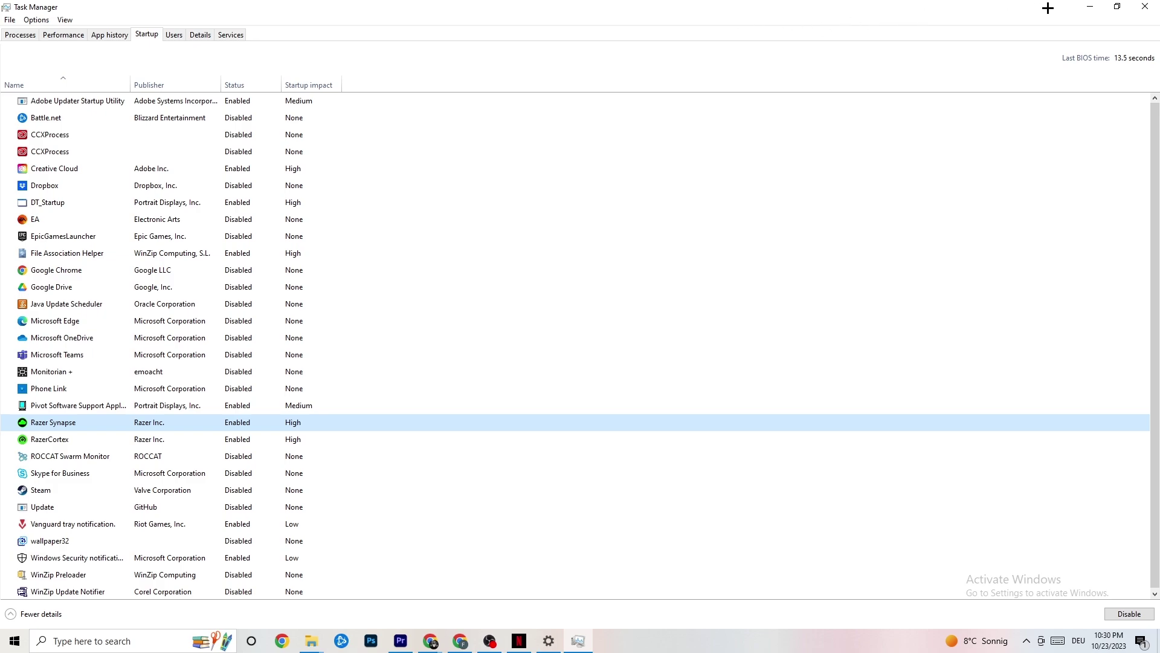
{"action": "left_click", "coordinate": [1139, 5]}
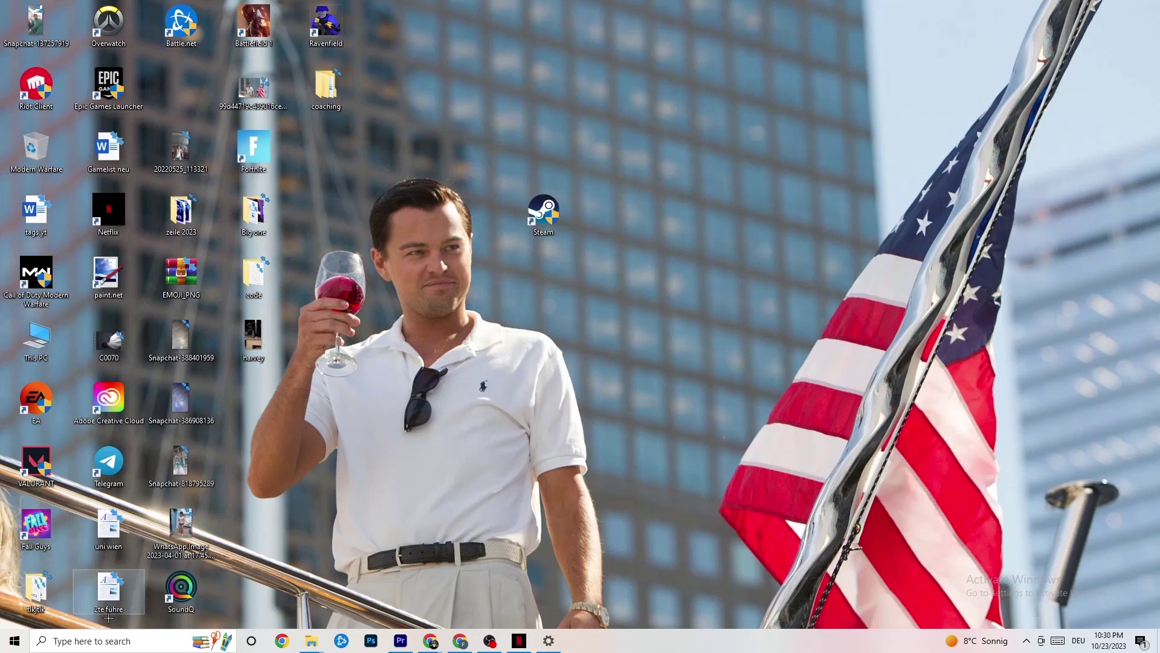
Open the Windows display settings and review the scaling options for text, apps and other items.
{"action": "left_click", "coordinate": [10, 645]}
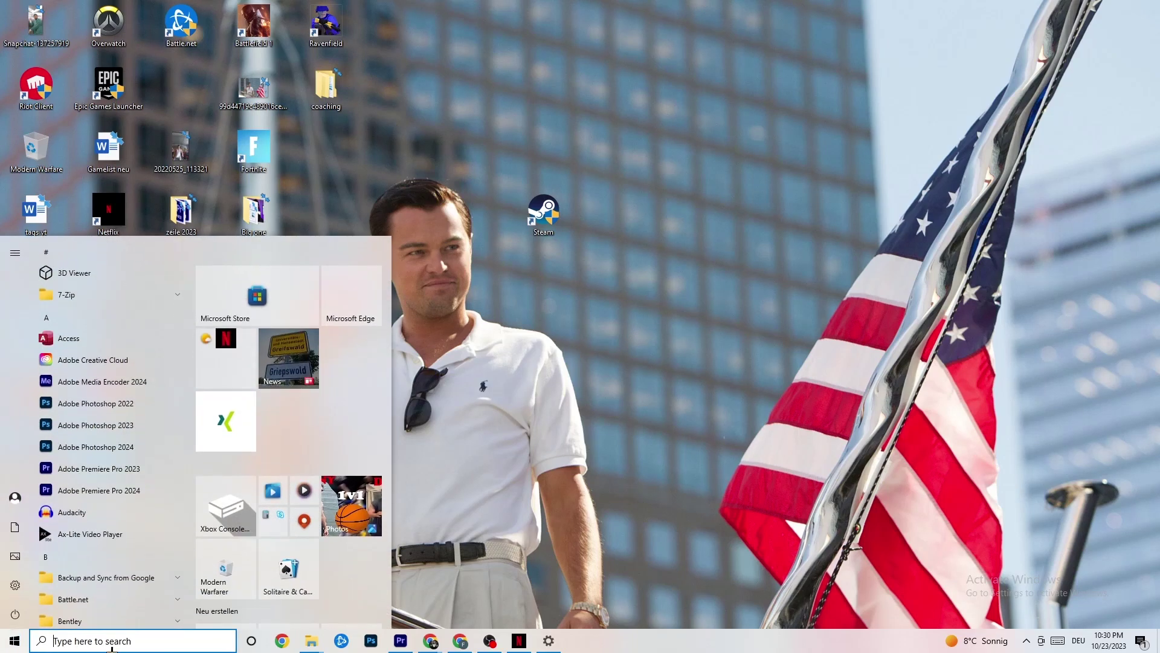
{"action": "left_click", "coordinate": [15, 585]}
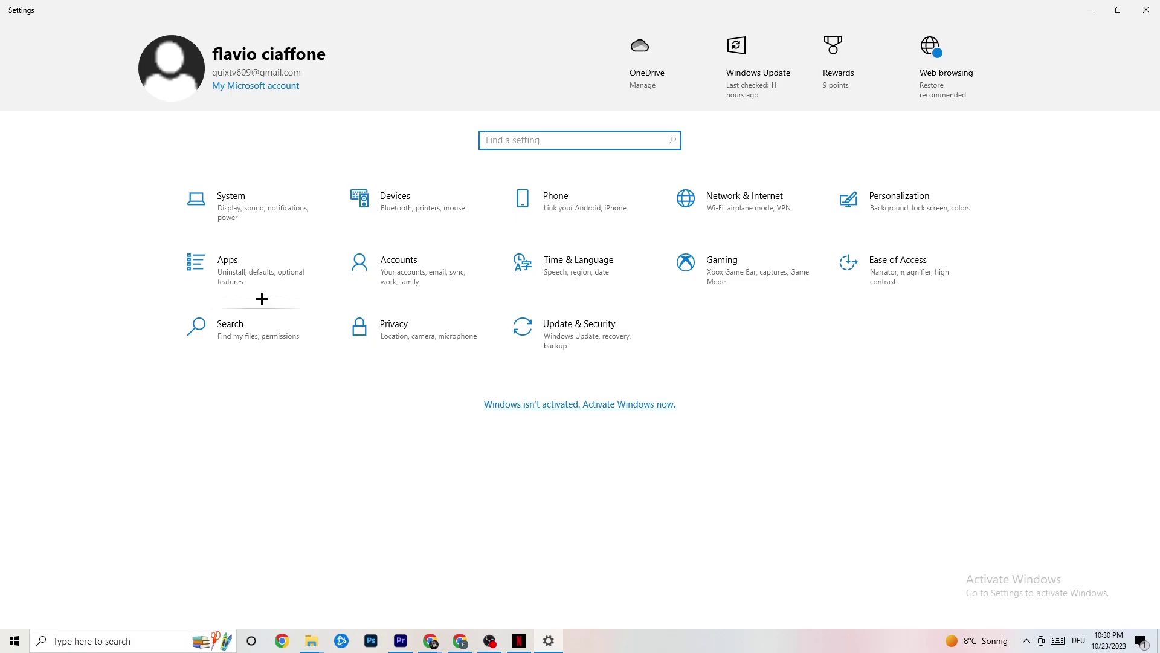
{"action": "left_click", "coordinate": [254, 204]}
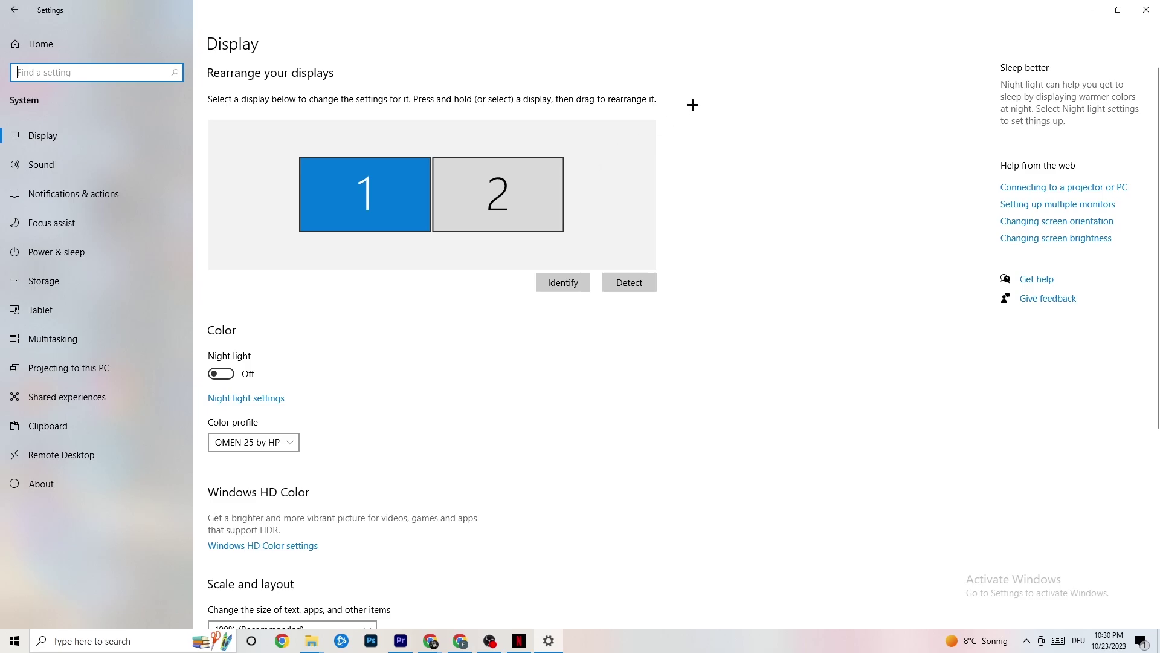
{"action": "scroll", "coordinate": [565, 135], "scroll_direction": "down", "scroll_amount": 5}
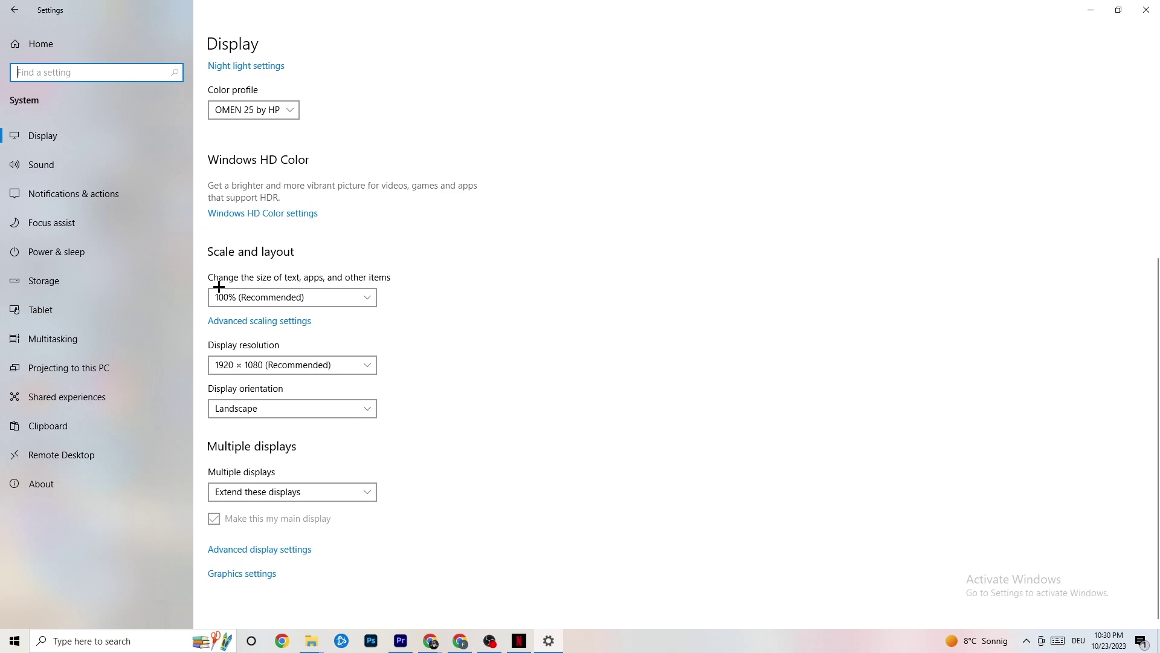
{"action": "left_click", "coordinate": [339, 295]}
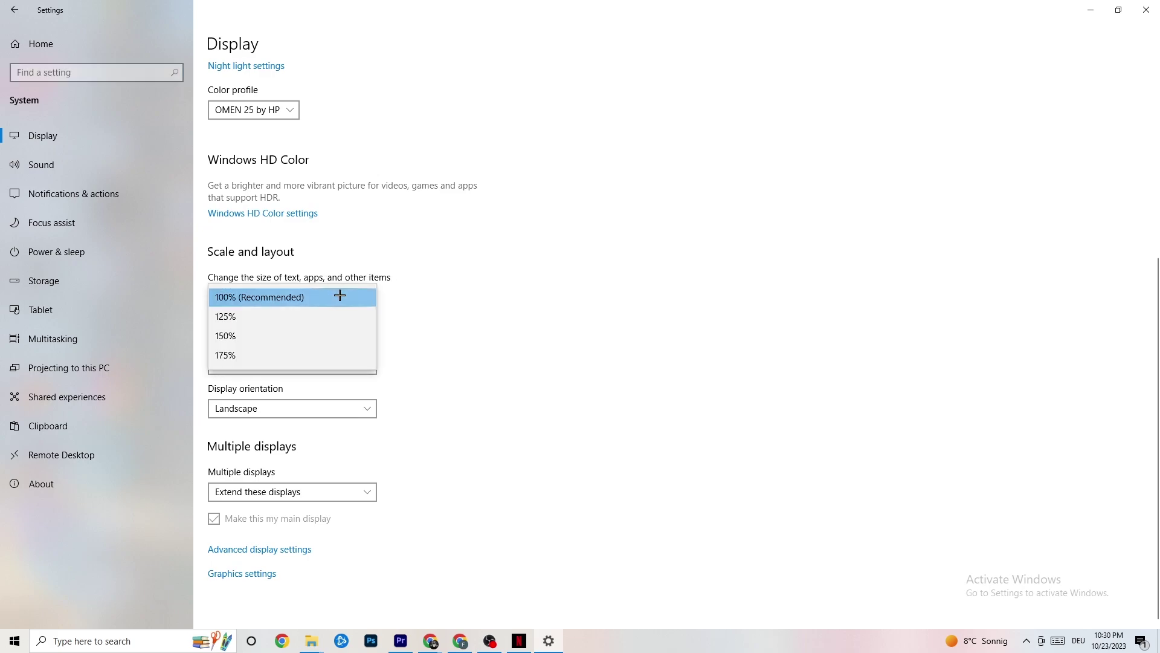
{"action": "left_click", "coordinate": [462, 236]}
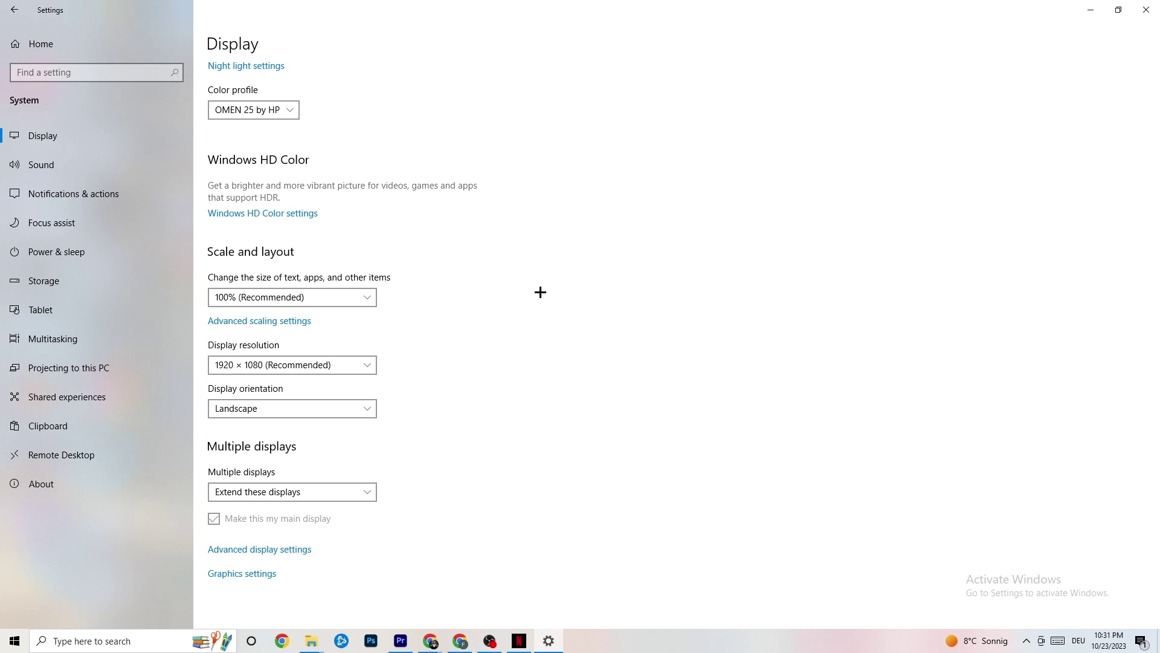
Open the additional power settings from Power & sleep, review the available power plans and close the Power Options window.
{"action": "left_click", "coordinate": [72, 250]}
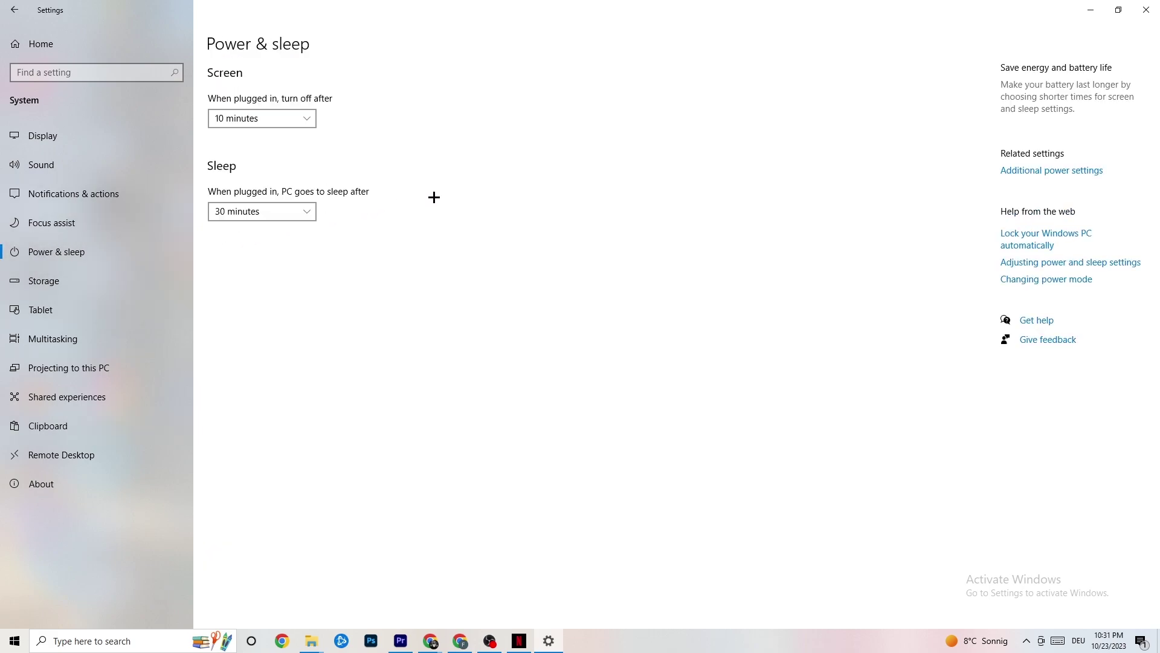
{"action": "left_click", "coordinate": [1074, 171]}
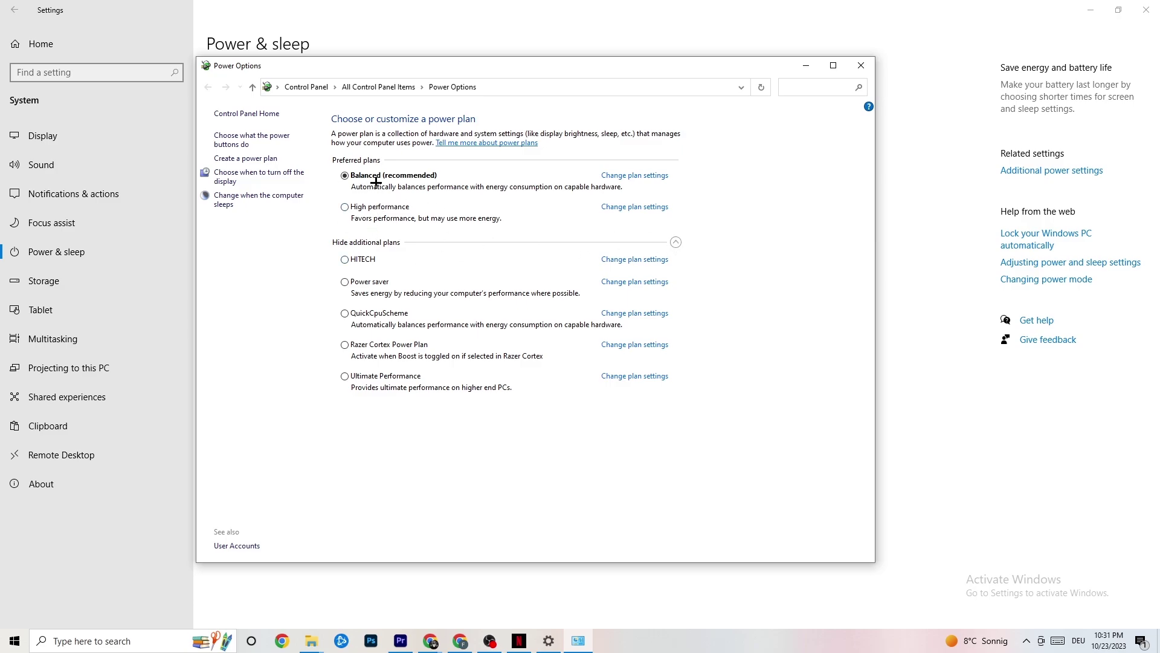
{"action": "left_click", "coordinate": [860, 66]}
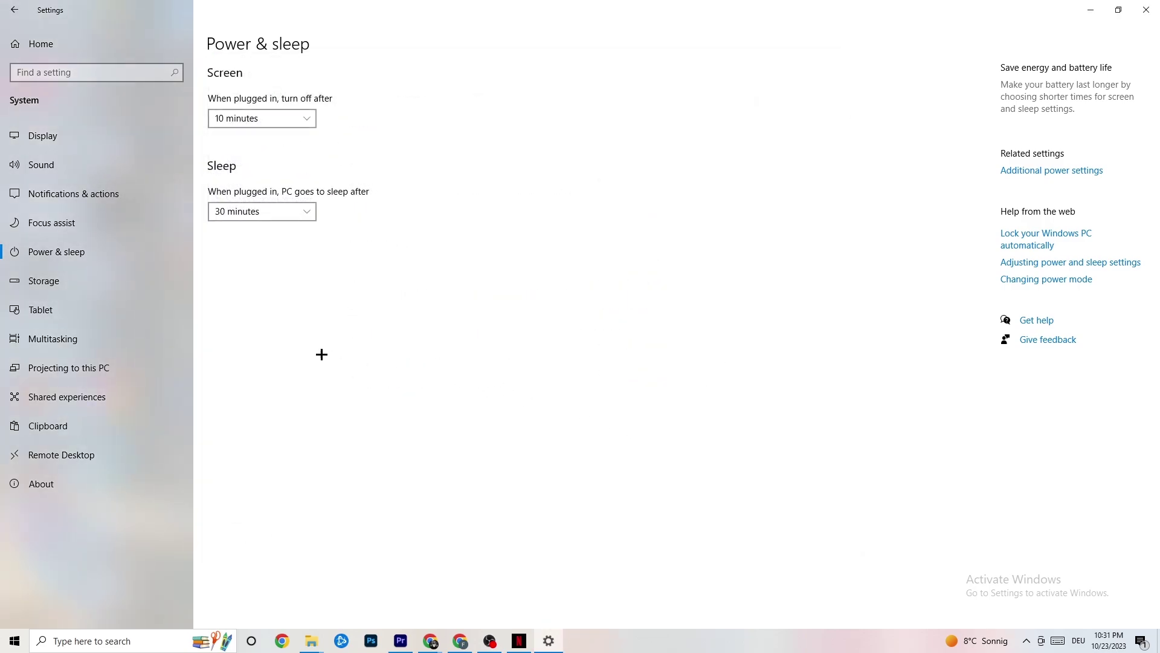
Open the Storage Sense configuration from the storage settings and set Storage Sense to run every week.
{"action": "left_click", "coordinate": [90, 292]}
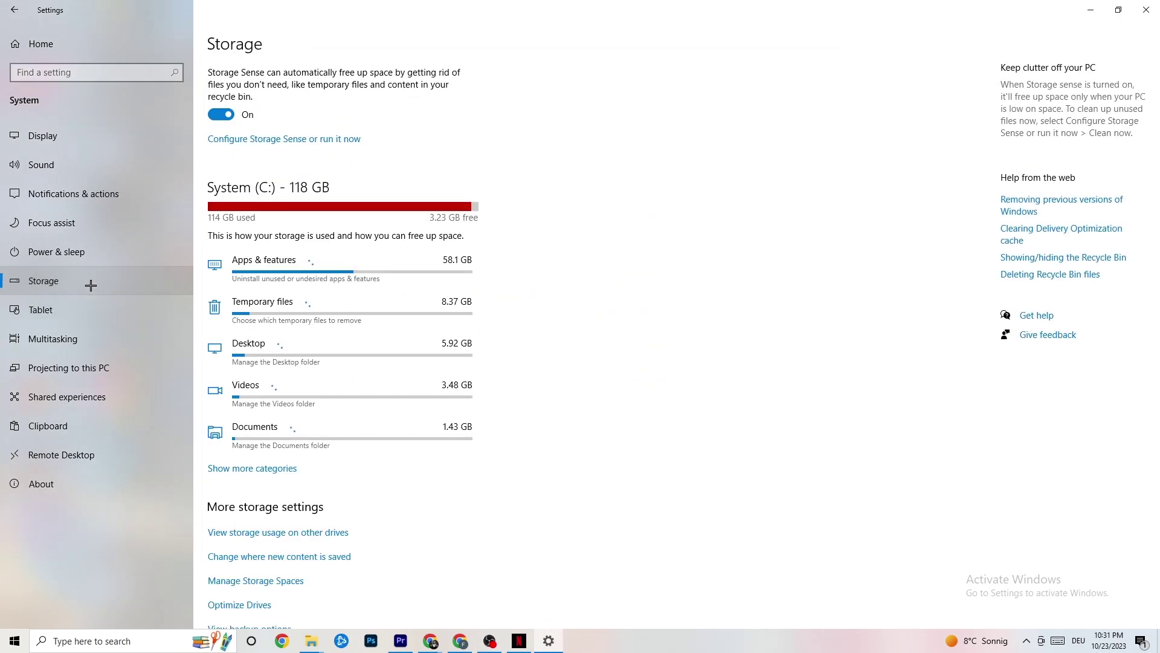
{"action": "left_click", "coordinate": [274, 140]}
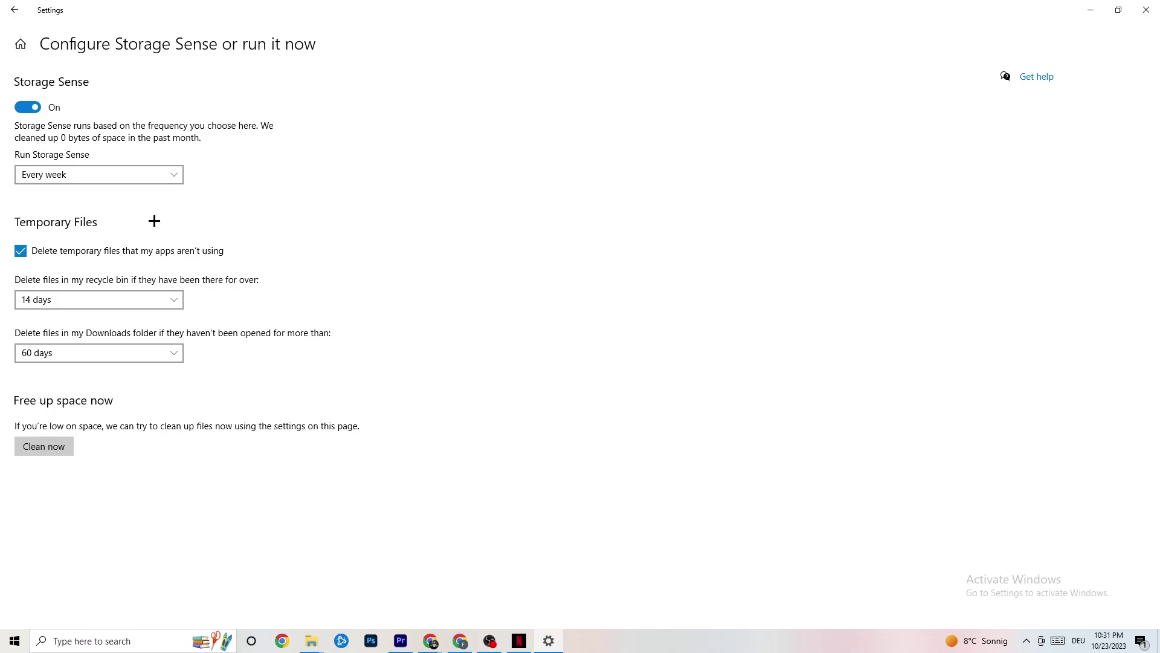
{"action": "left_click", "coordinate": [130, 175]}
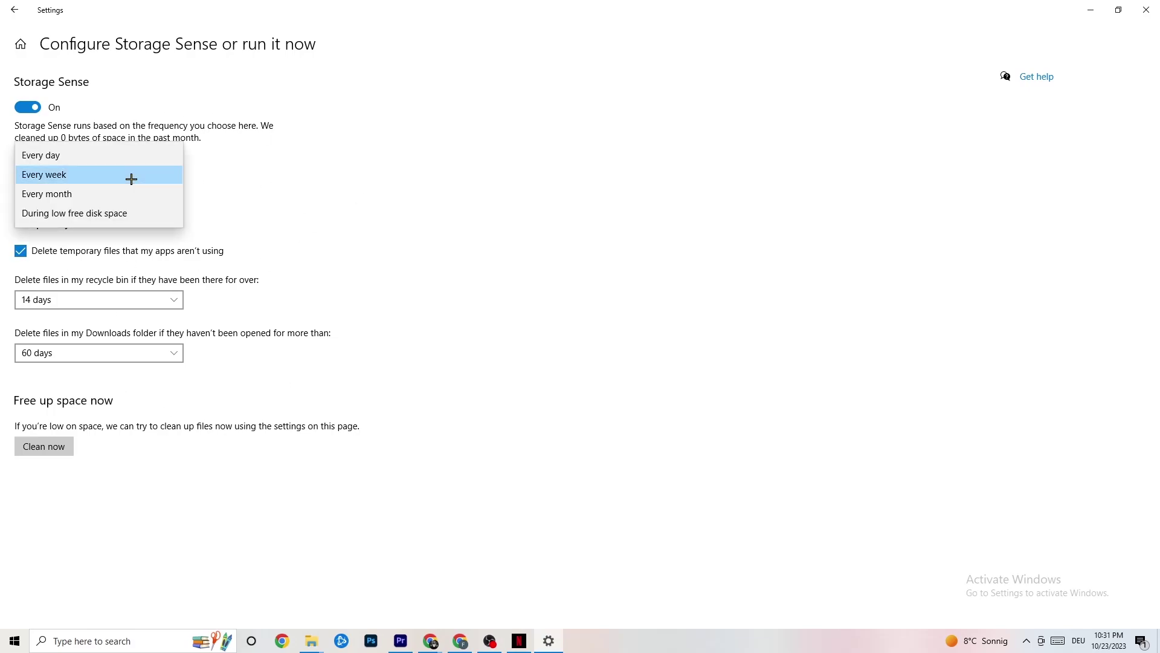
{"action": "left_click", "coordinate": [129, 176]}
{"action": "left_click", "coordinate": [136, 176]}
{"action": "left_click", "coordinate": [307, 240]}
Check the deletion periods for the recycle bin and Downloads folder and run the Storage Sense cleanup now.
{"action": "left_click", "coordinate": [134, 297]}
{"action": "left_click", "coordinate": [408, 243]}
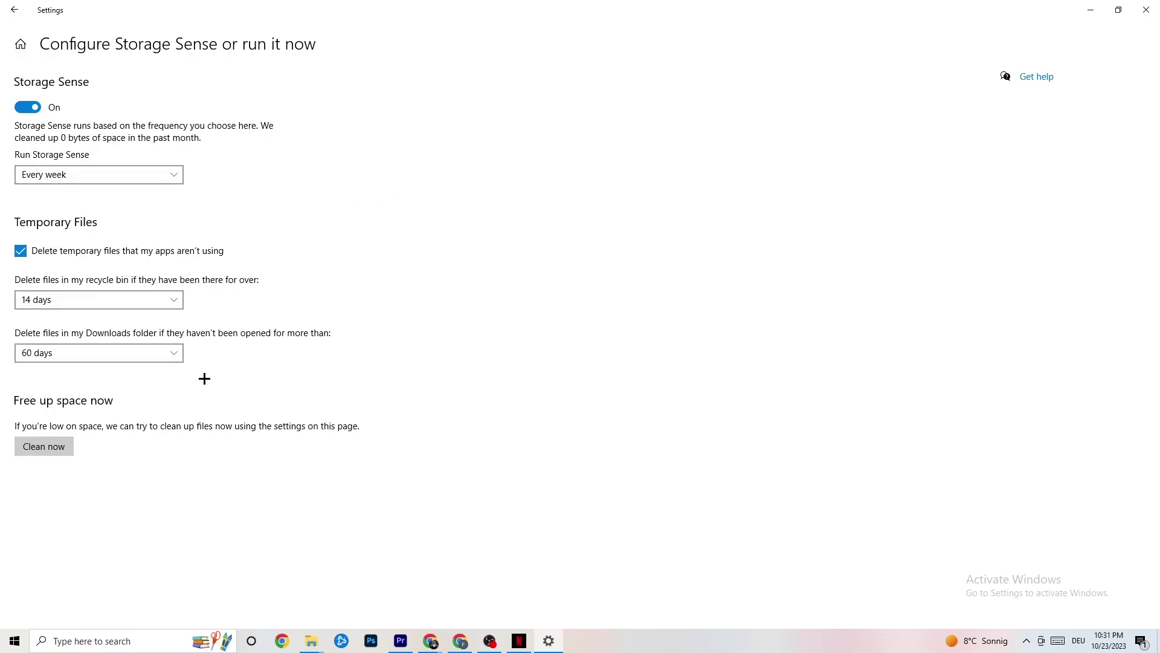
{"action": "left_click", "coordinate": [143, 353]}
{"action": "left_click", "coordinate": [60, 448]}
{"action": "left_click", "coordinate": [11, 5]}
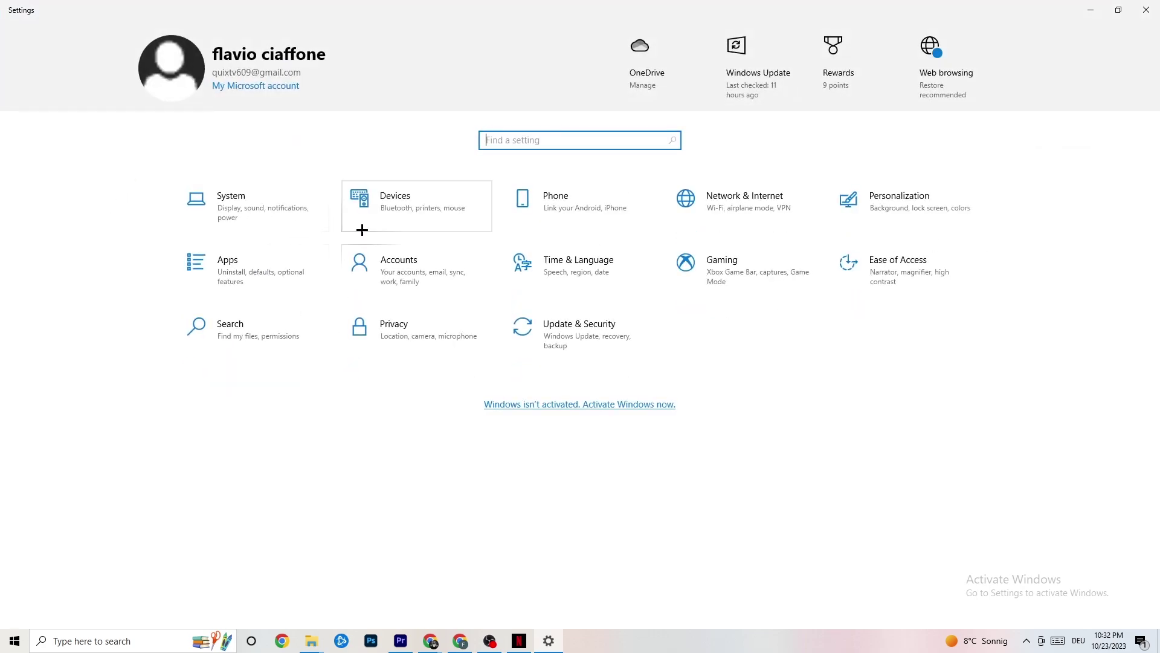
Review the Captures and Game Mode pages of the gaming settings and return to the Settings home page.
{"action": "left_click", "coordinate": [773, 277]}
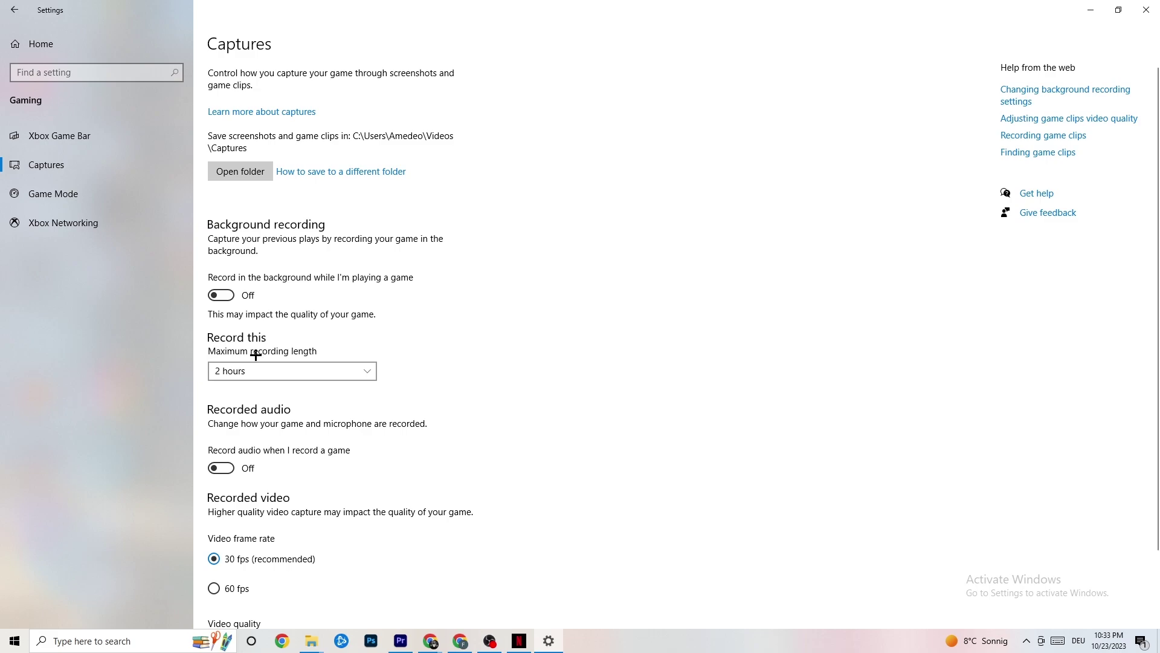
{"action": "left_click", "coordinate": [107, 202]}
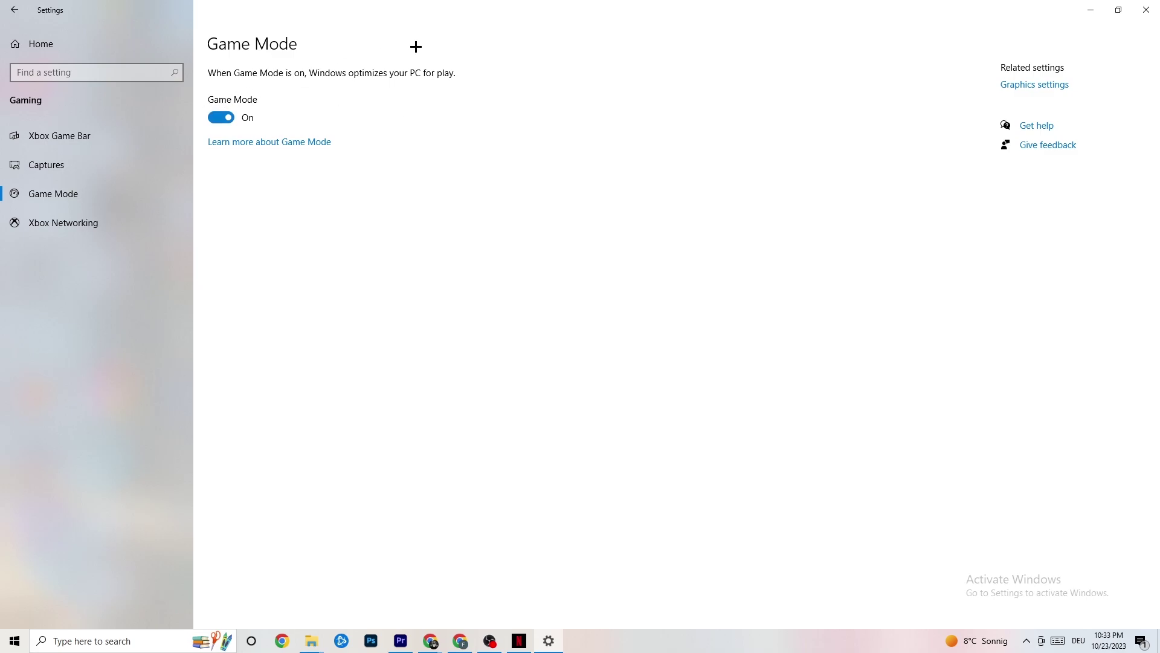
{"action": "left_click", "coordinate": [15, 10]}
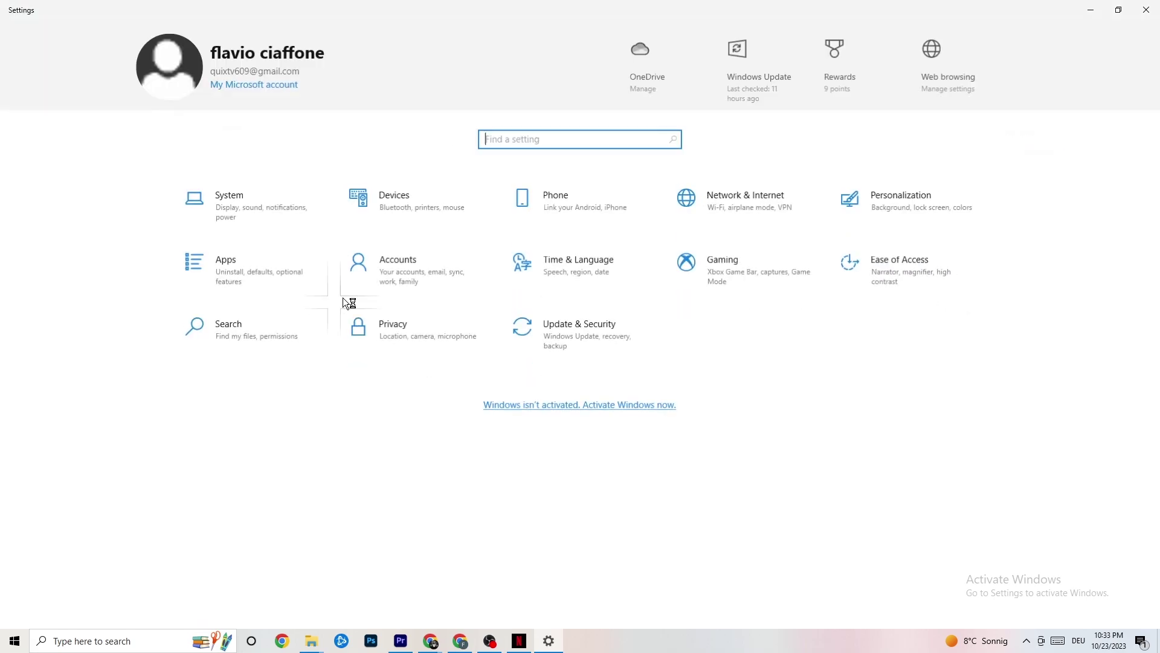
Review the Windows Update and Troubleshoot pages under Update & Security and close Settings.
{"action": "left_click", "coordinate": [609, 345]}
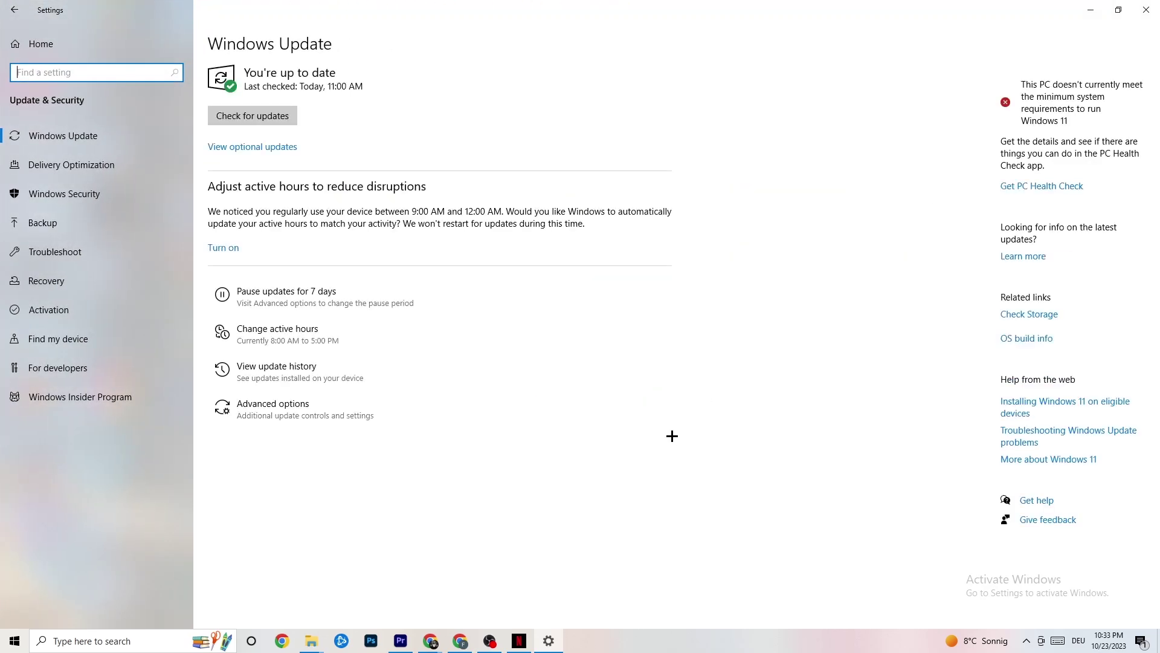
{"action": "left_click", "coordinate": [68, 249]}
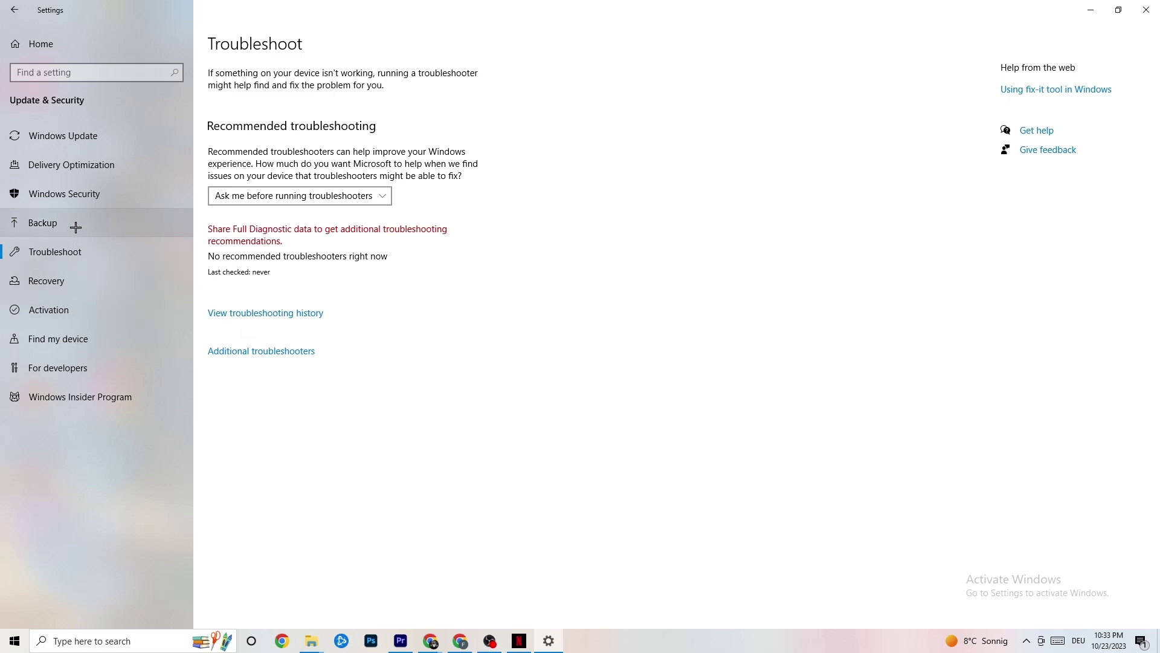
{"action": "left_click", "coordinate": [92, 138]}
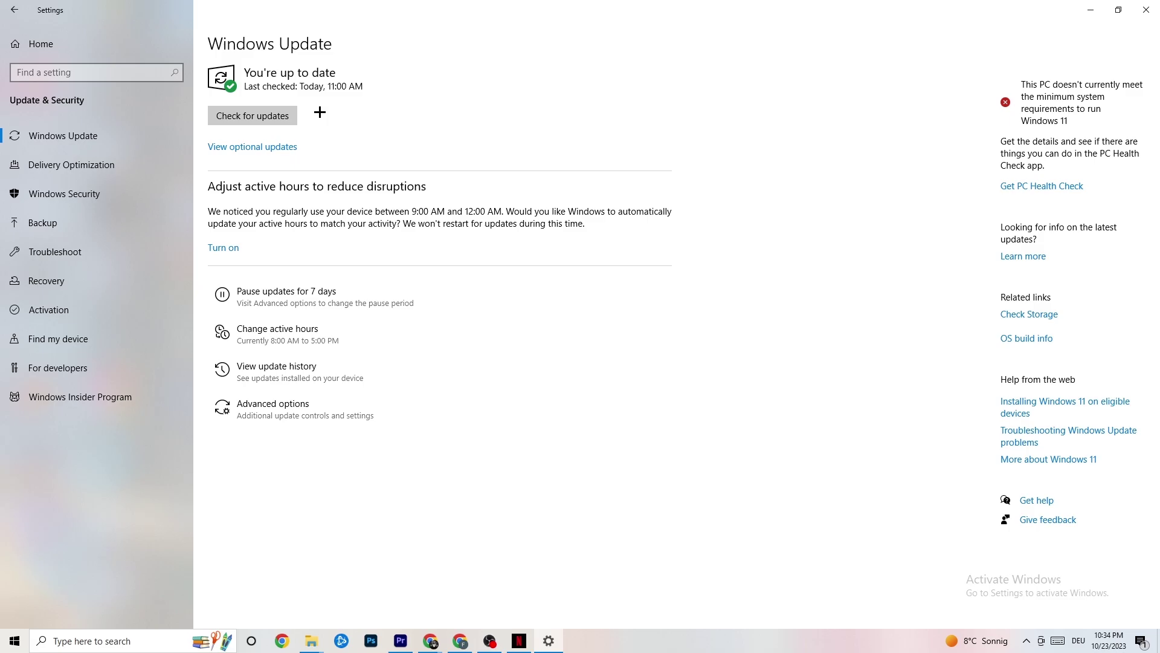
{"action": "left_click", "coordinate": [1133, 13]}
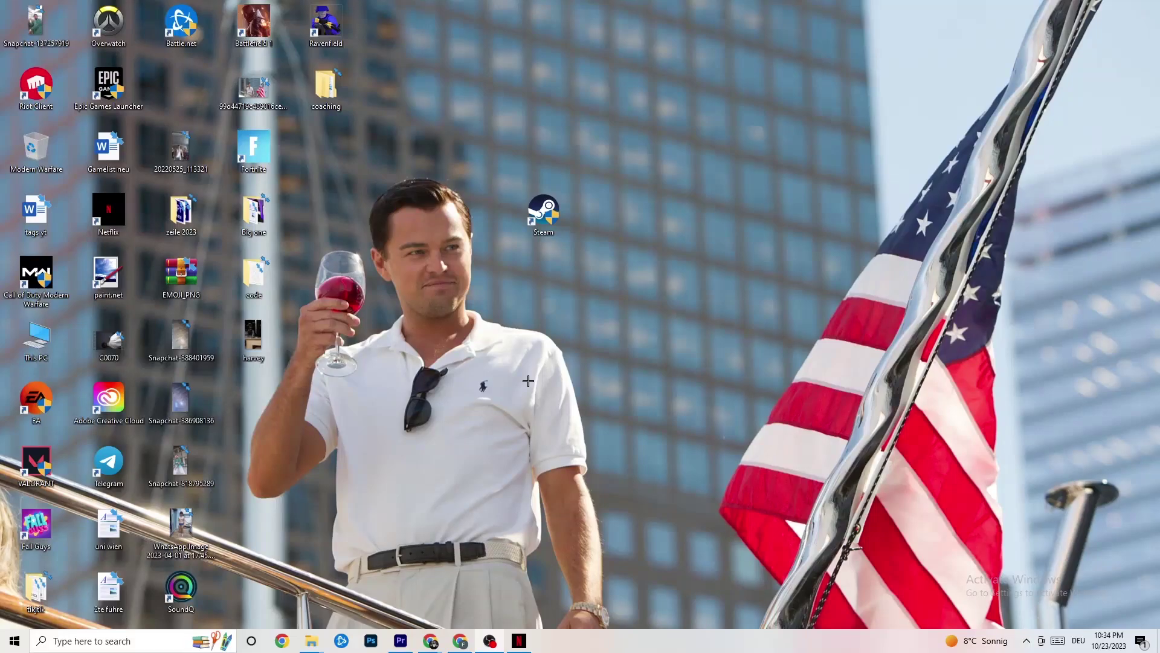